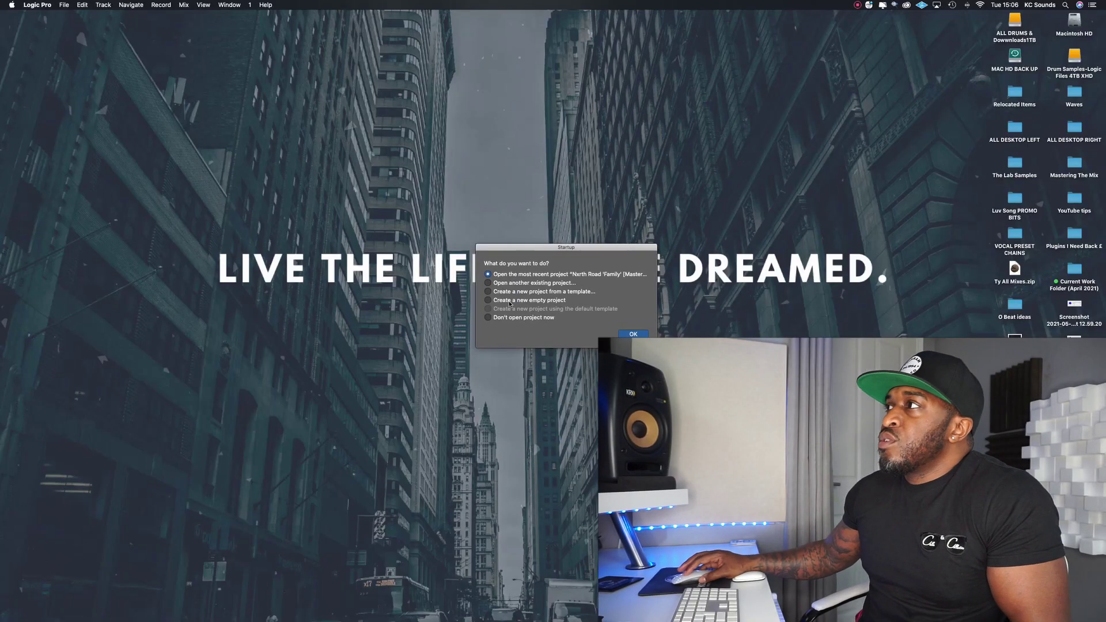
- Create a new empty project with one software instrument track using Analog Lab 4 and name the track Piano
left_click(509, 302)
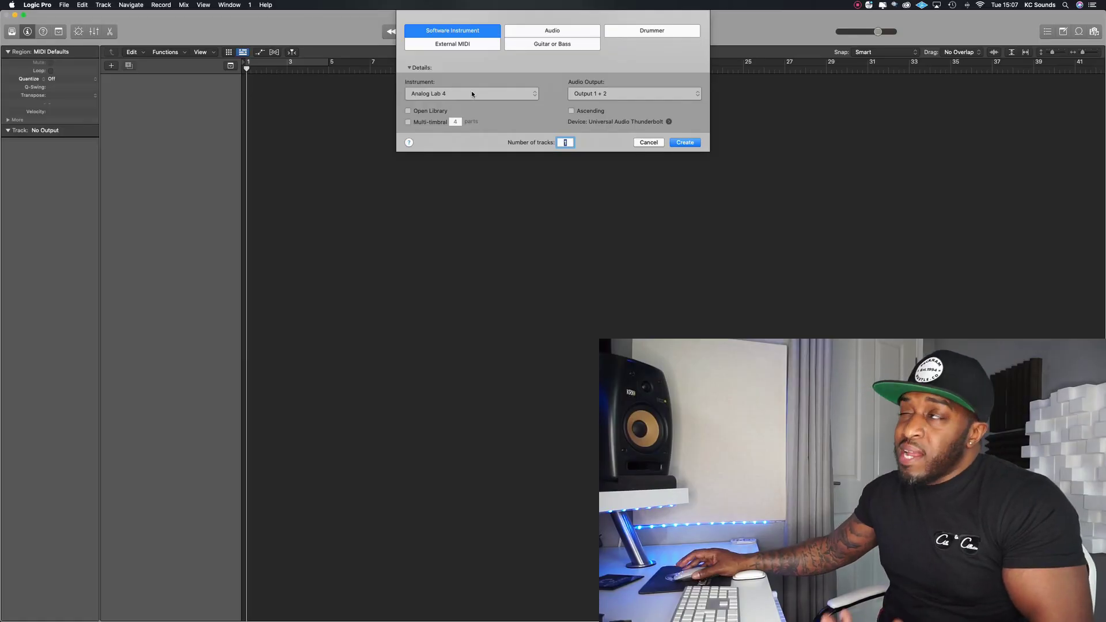
left_click(679, 143)
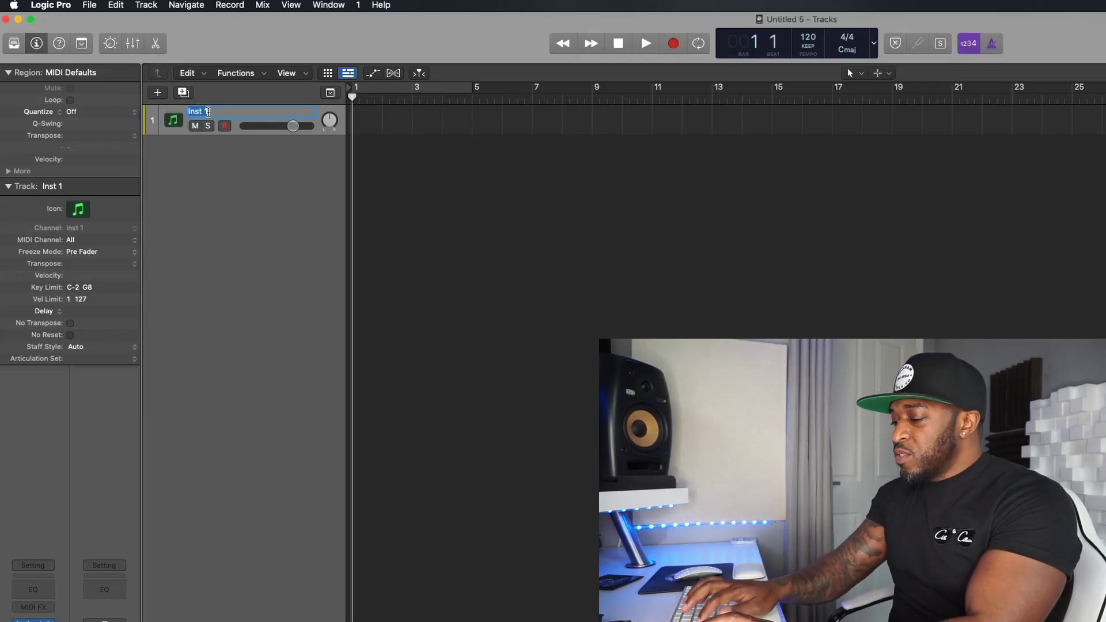
type("Piano")
key("Return")
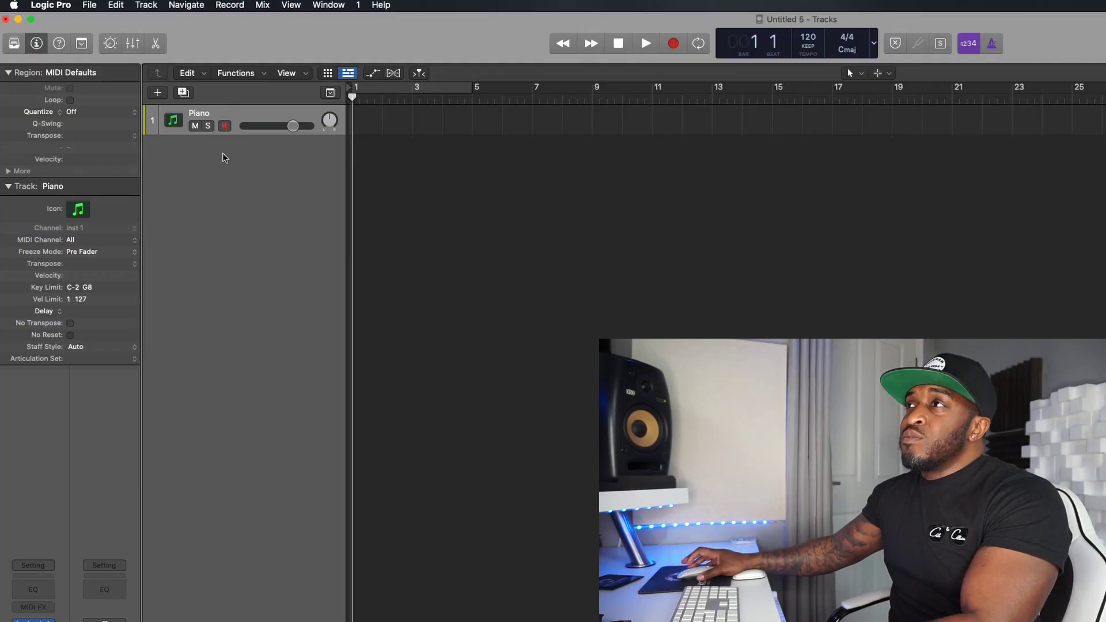
- Add two more software instrument tracks below Piano and name them Synth and 808
double_click(224, 157)
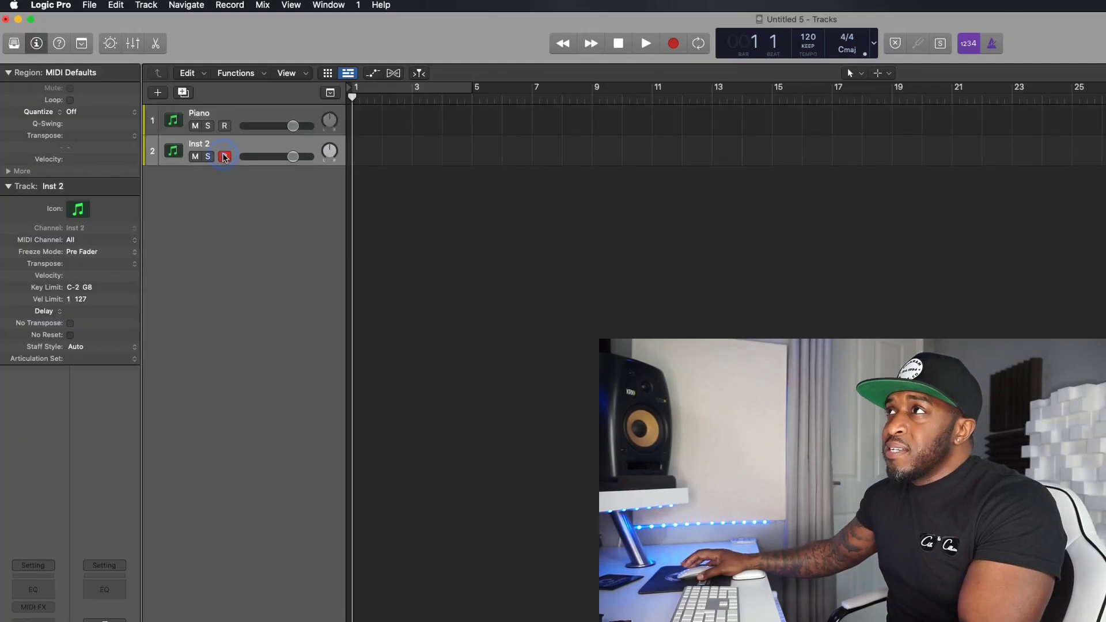
double_click(244, 200)
double_click(225, 144)
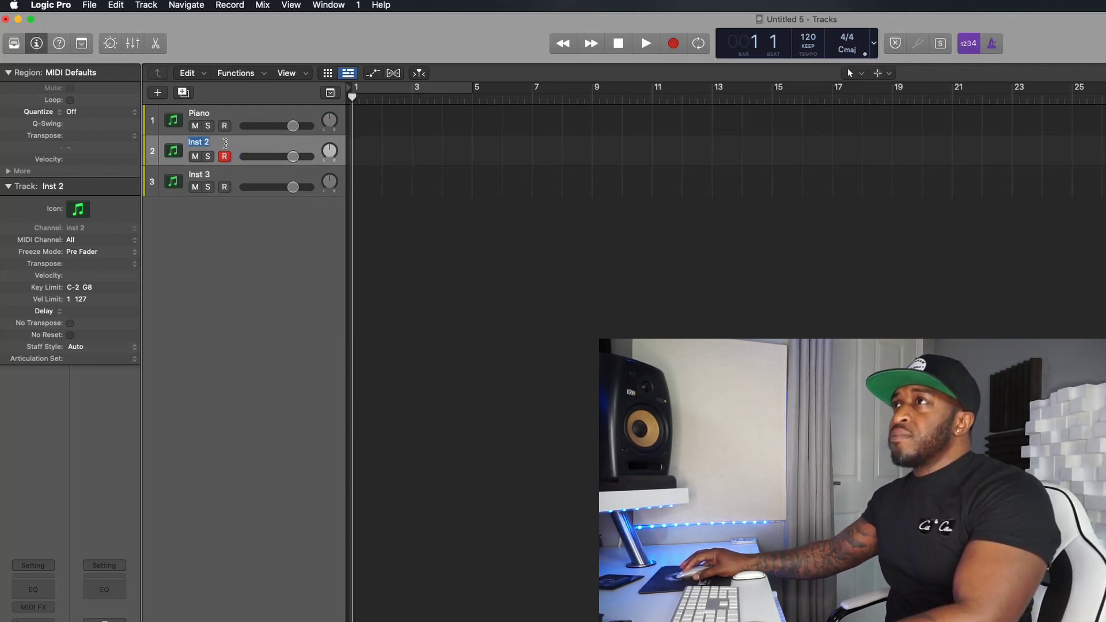
type("Synth")
left_click(214, 172)
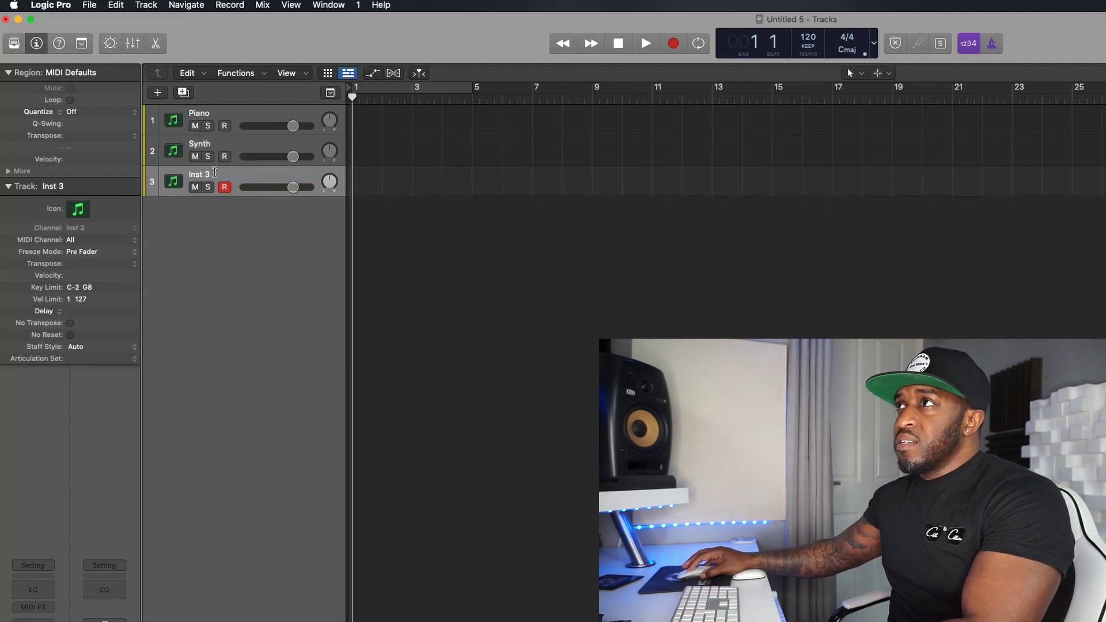
type("808")
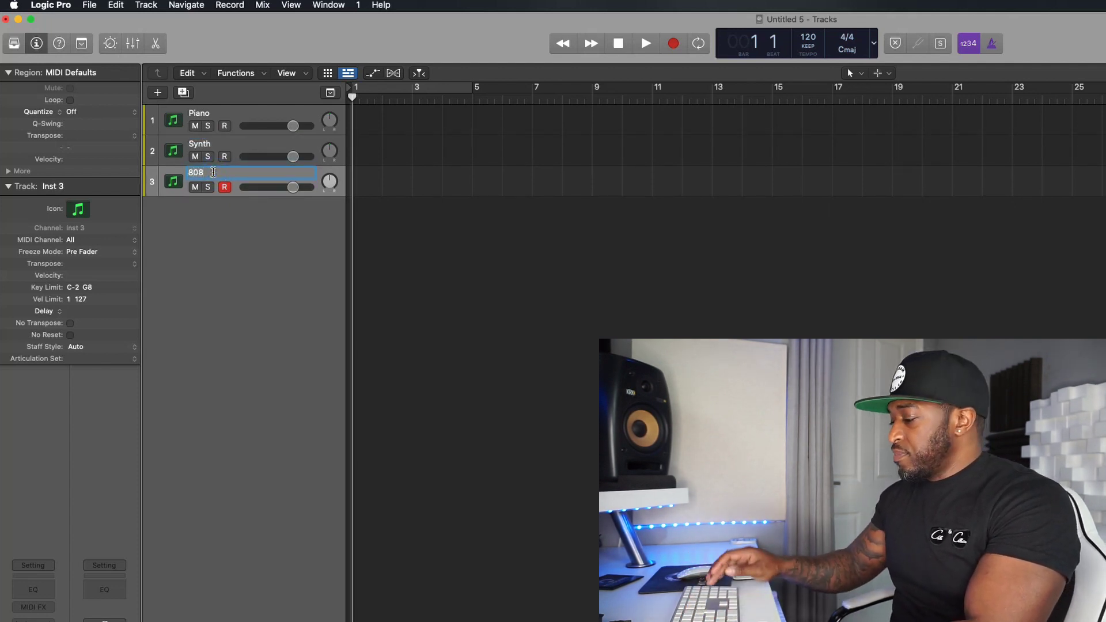
key("Return")
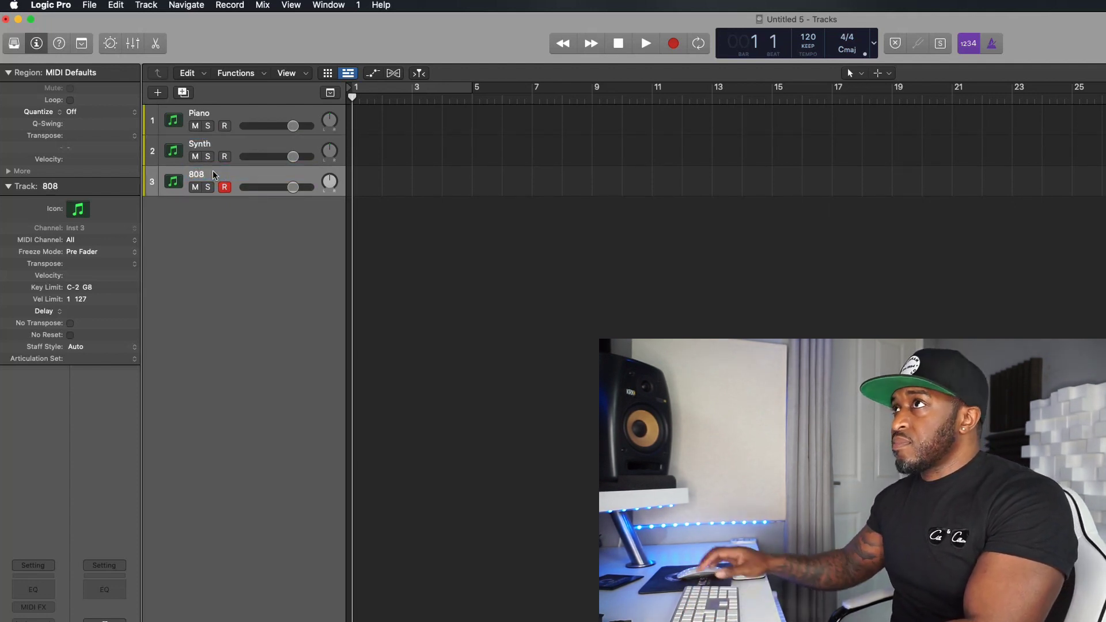
- Add a fourth software instrument track below 808 and name it Lead
double_click(258, 205)
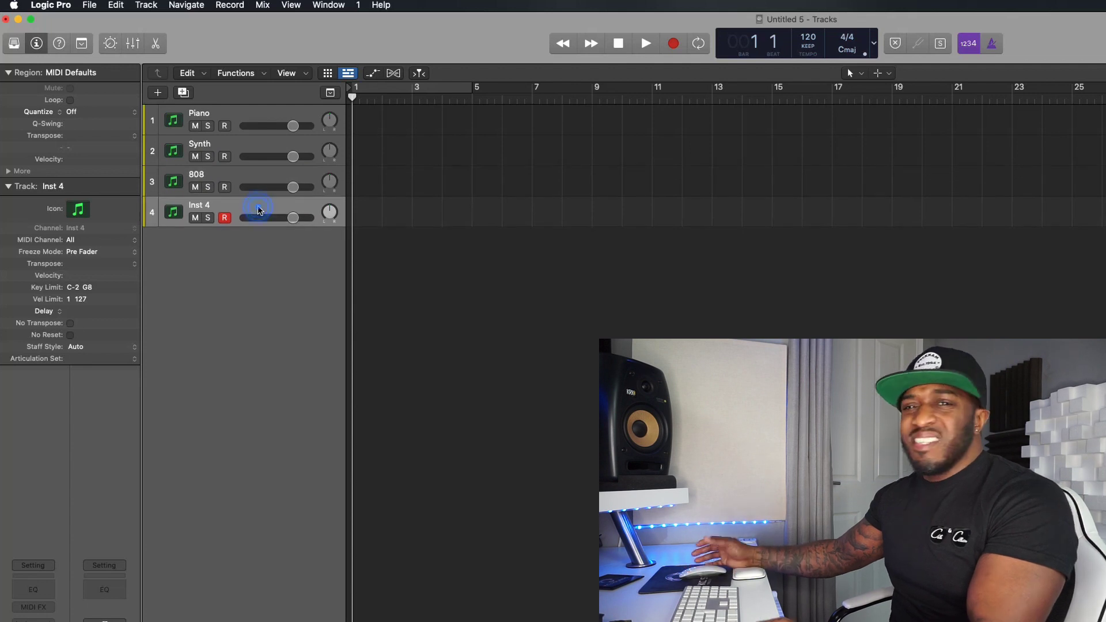
double_click(208, 203)
type("Lead")
key("Return")
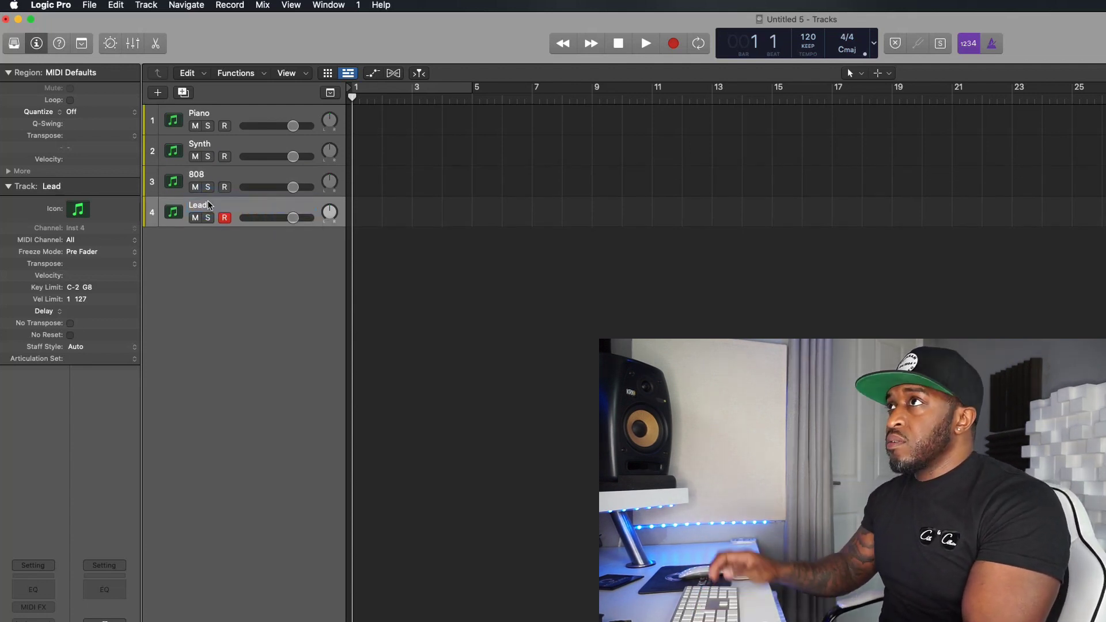
- Add a fifth software instrument track and load Chromaphone 3 as the Synth channel's instrument in the mixer
key("alt+super+s")
key("x")
left_click(192, 420)
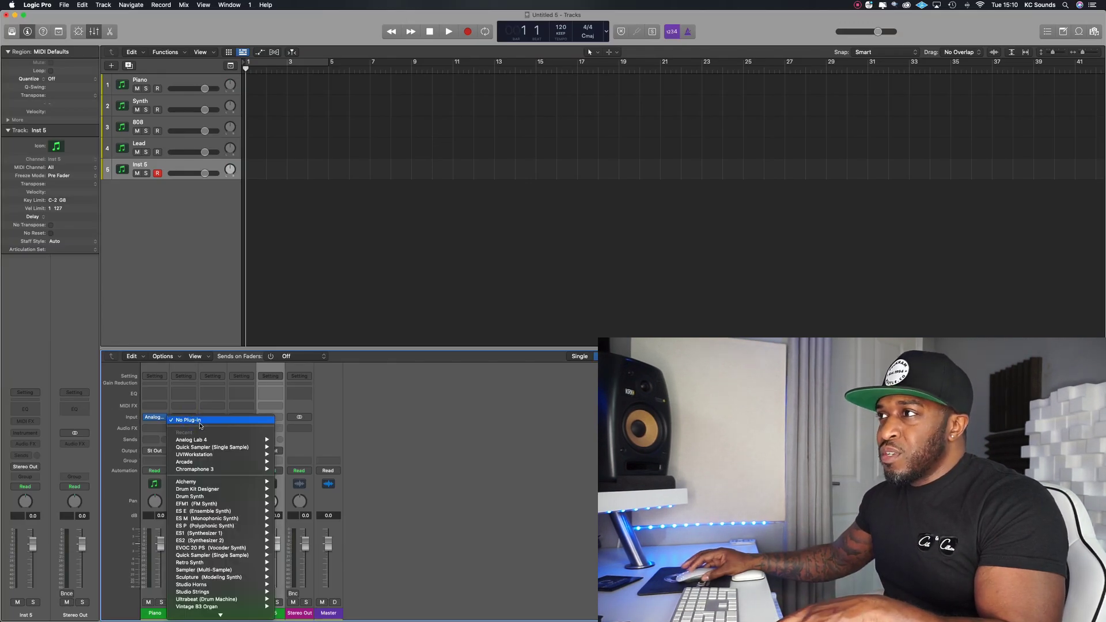
left_click(430, 435)
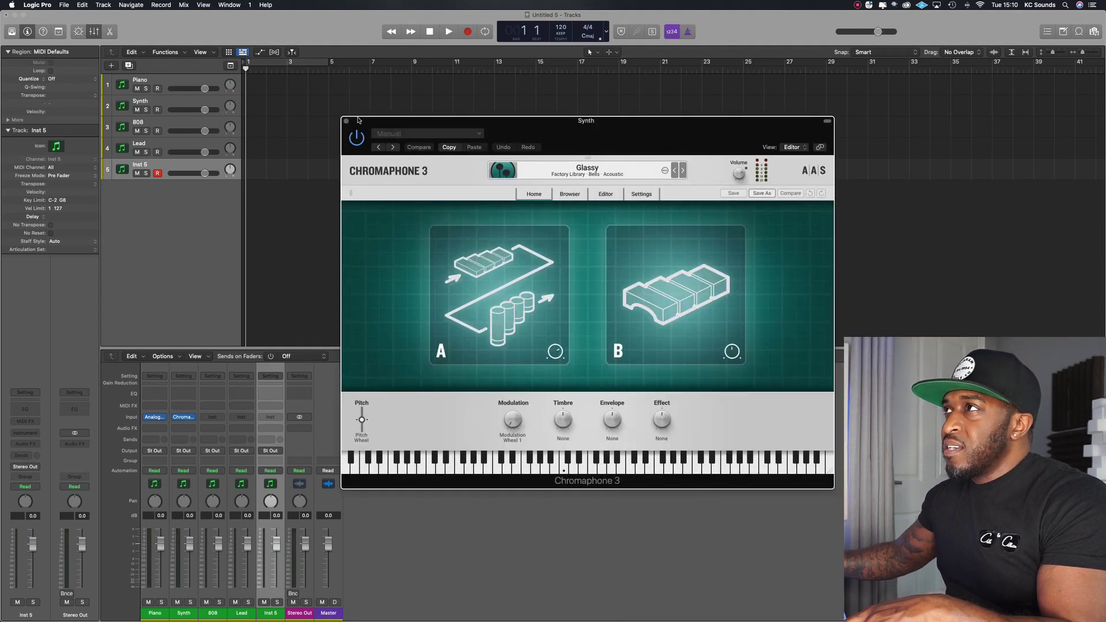
key("super+w")
- Load the stereo version of Alchemy as the instrument on the 808 channel
left_click(214, 420)
mouse_move(260, 464)
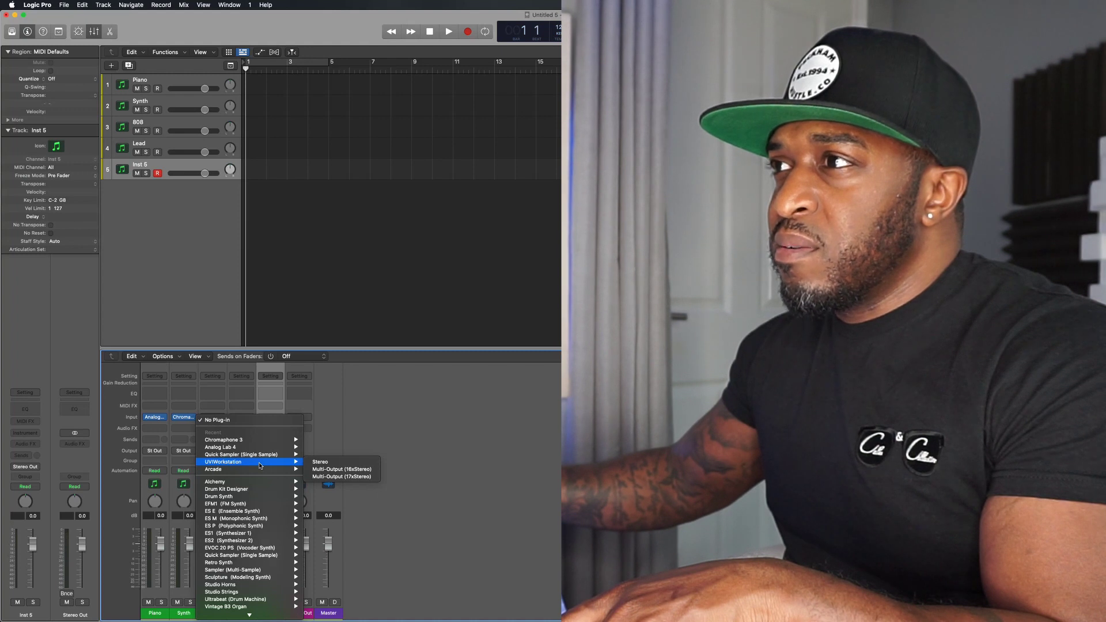
scroll(260, 461, "down", 3)
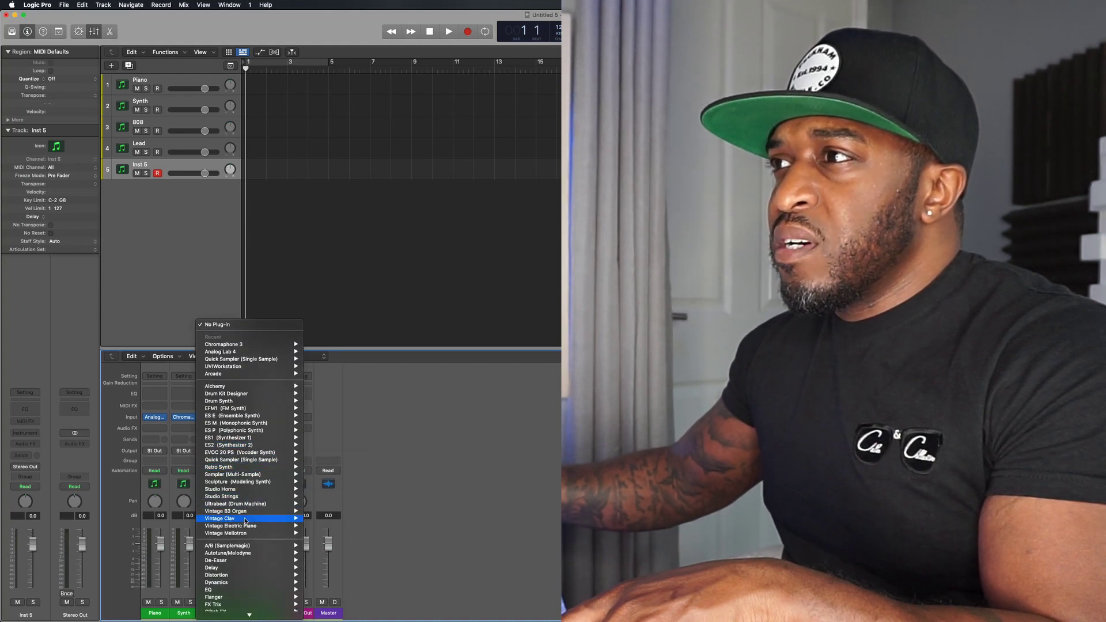
mouse_move(244, 525)
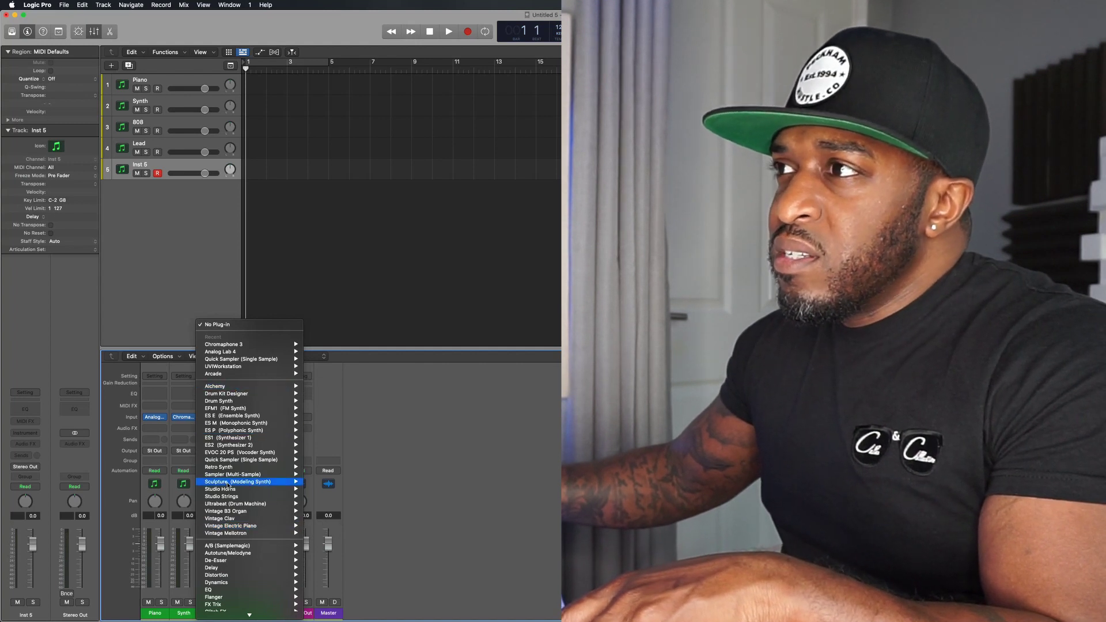
mouse_move(231, 394)
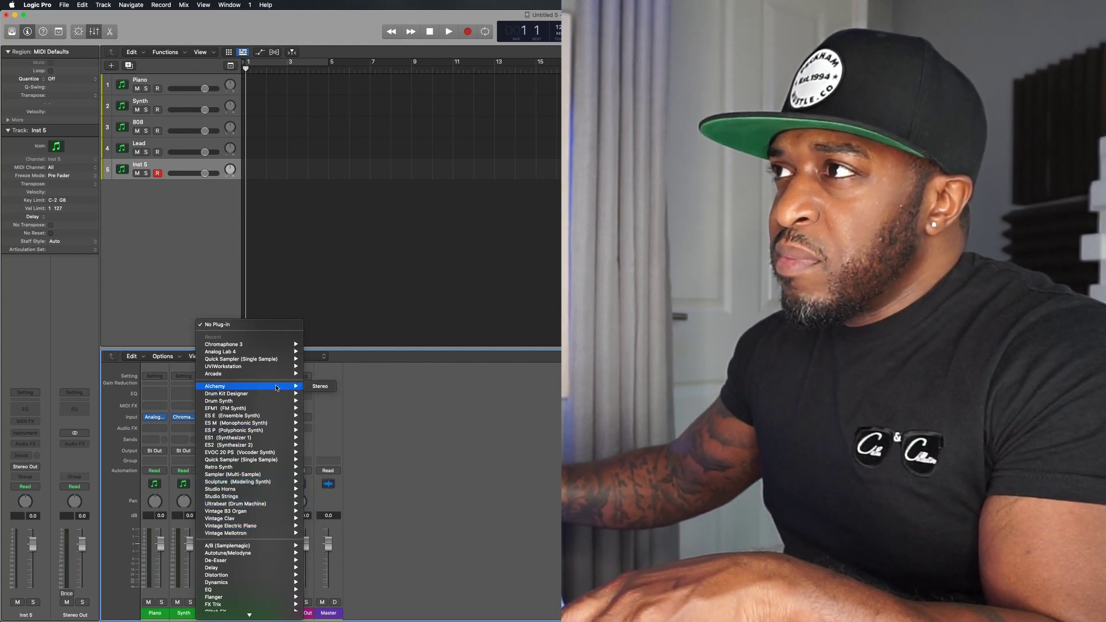
left_click(311, 393)
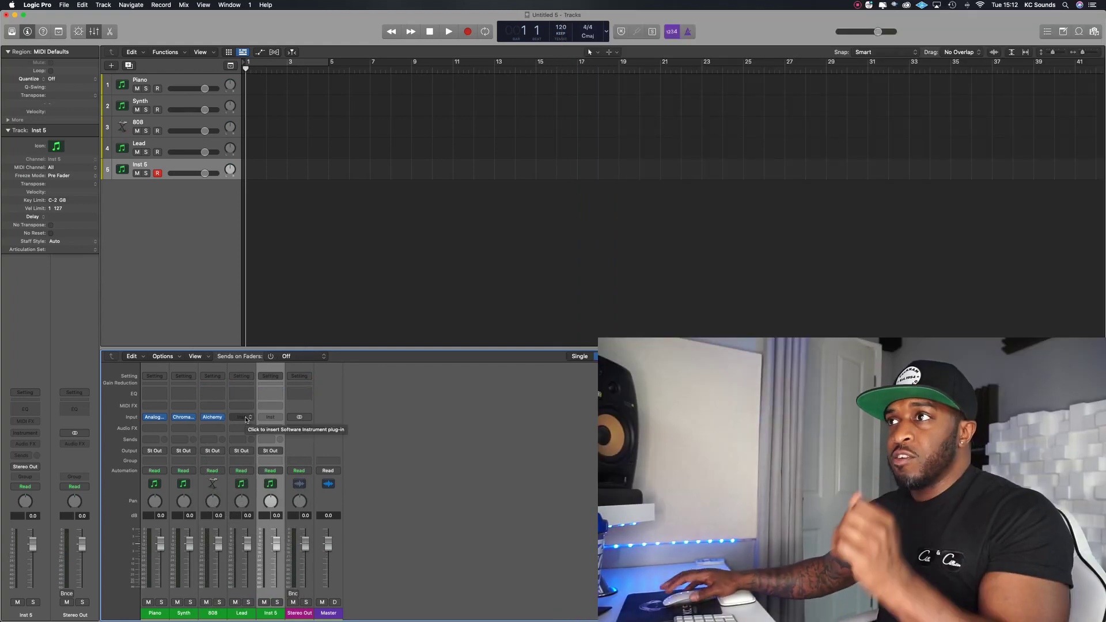
- Load the stereo version of ES2 (Synthesizer 2) as the instrument on the Lead channel
left_click(244, 418)
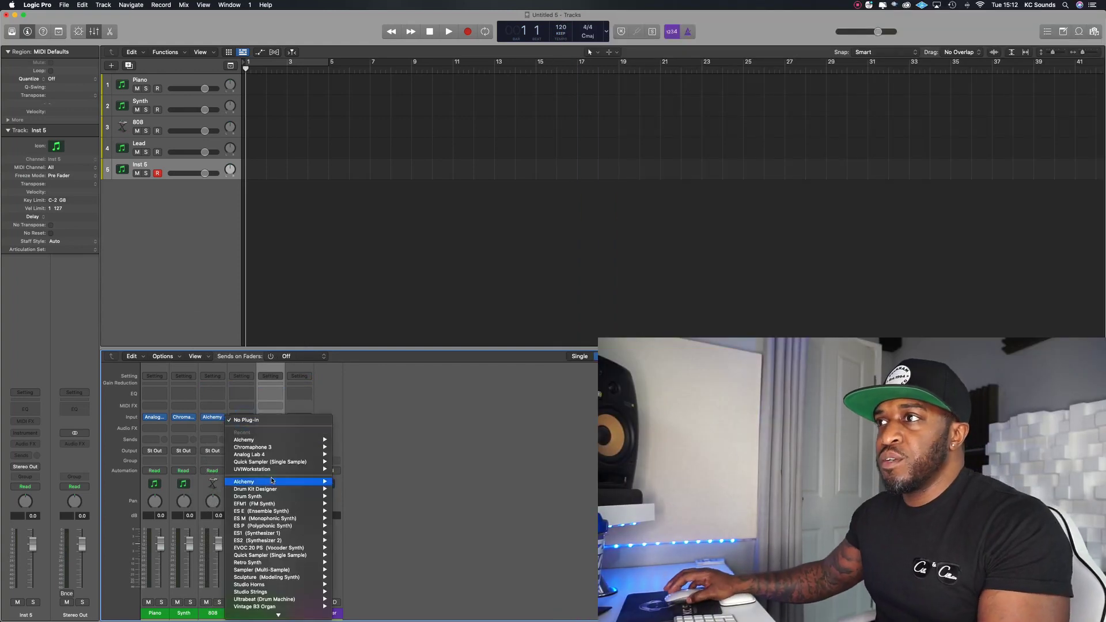
scroll(267, 489, "down", 3)
mouse_move(268, 490)
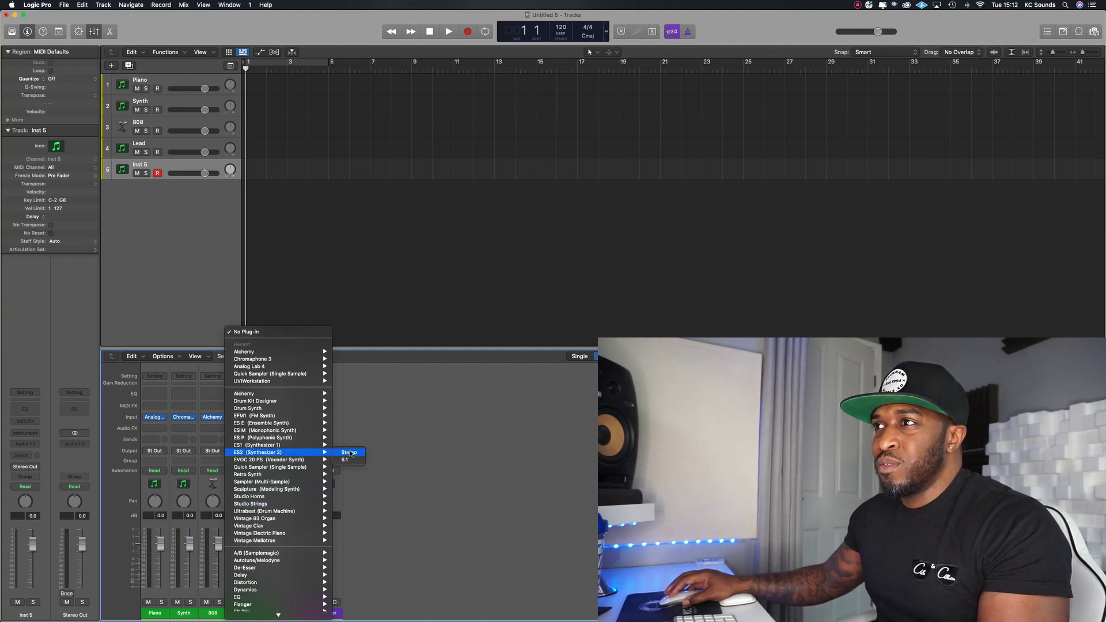
left_click(350, 453)
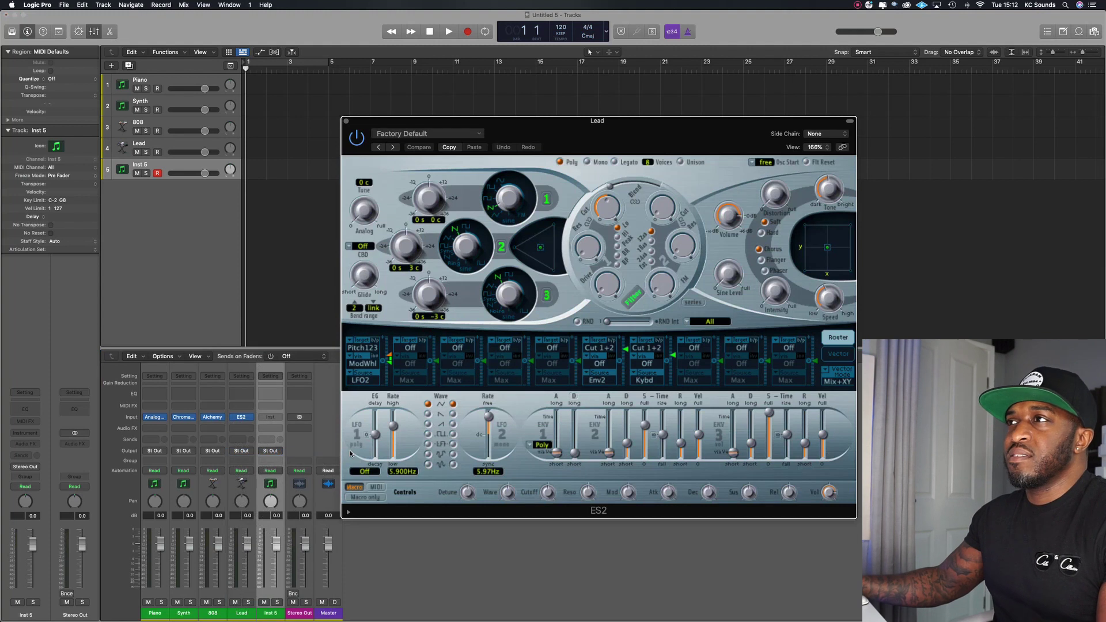
left_click(345, 121)
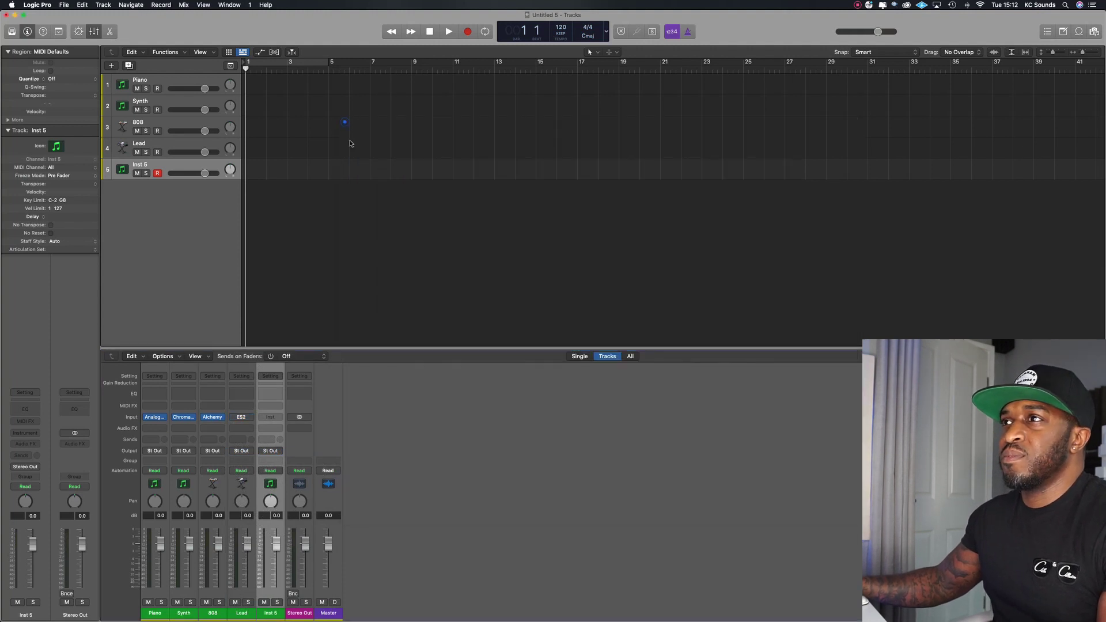
- Replace the 808 channel's instrument with ES2 and load Alchemy on the fifth track
left_click(213, 416)
left_click(345, 255)
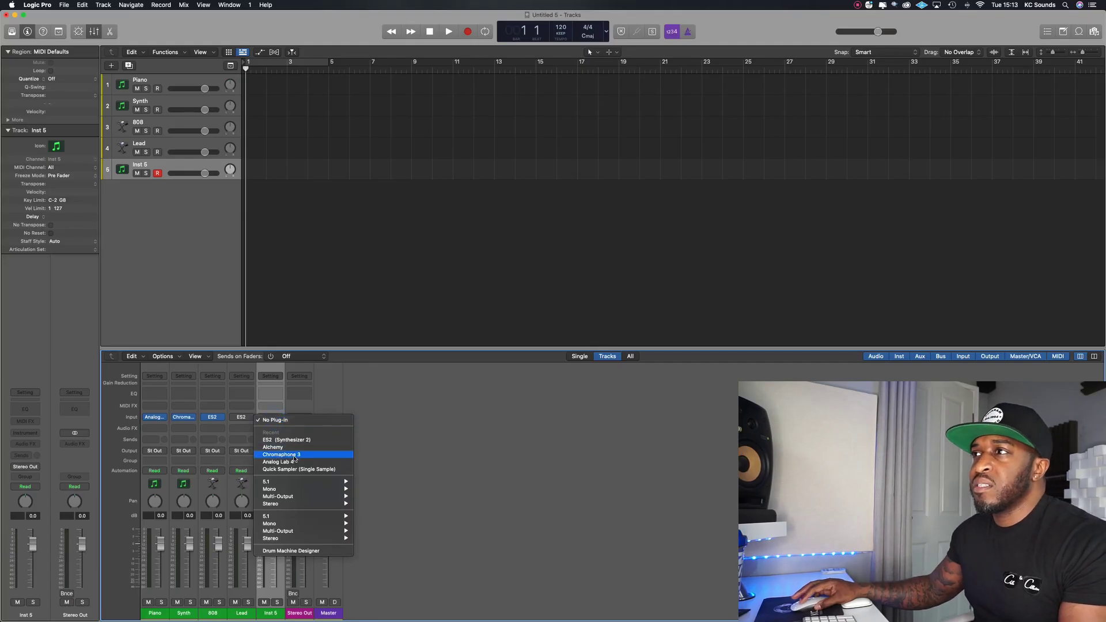
left_click(275, 447)
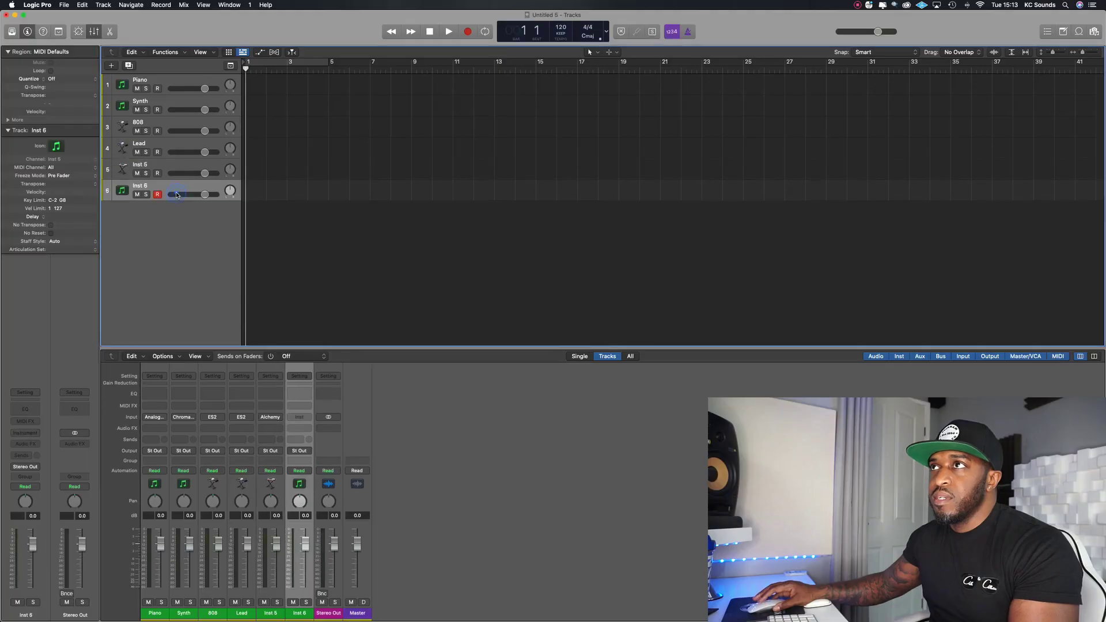
double_click(179, 256)
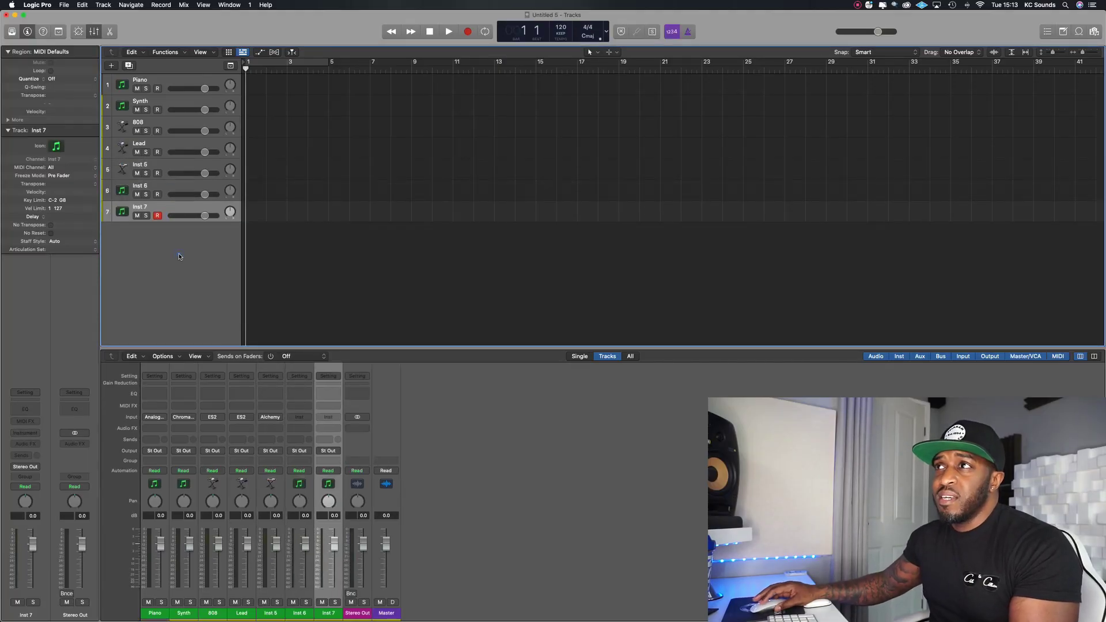
key("super+Delete")
key("super+Delete")
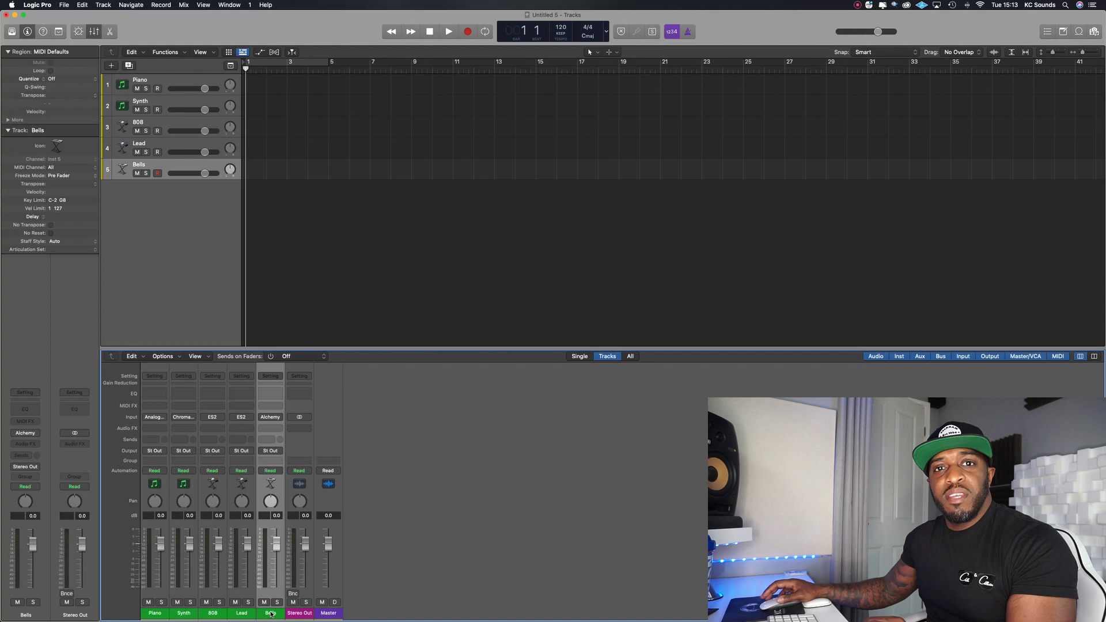
- Add a sixth software instrument track with Ultrabeat (Drum Machine) as its instrument and name it Drums
double_click(176, 191)
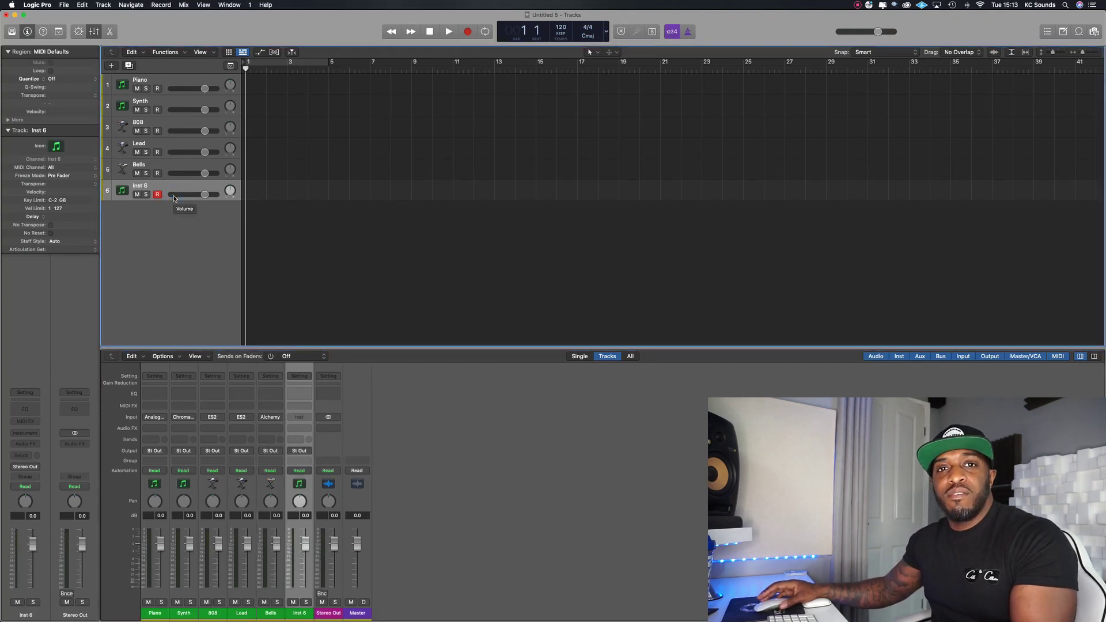
left_click(299, 416)
scroll(326, 455, "down", 3)
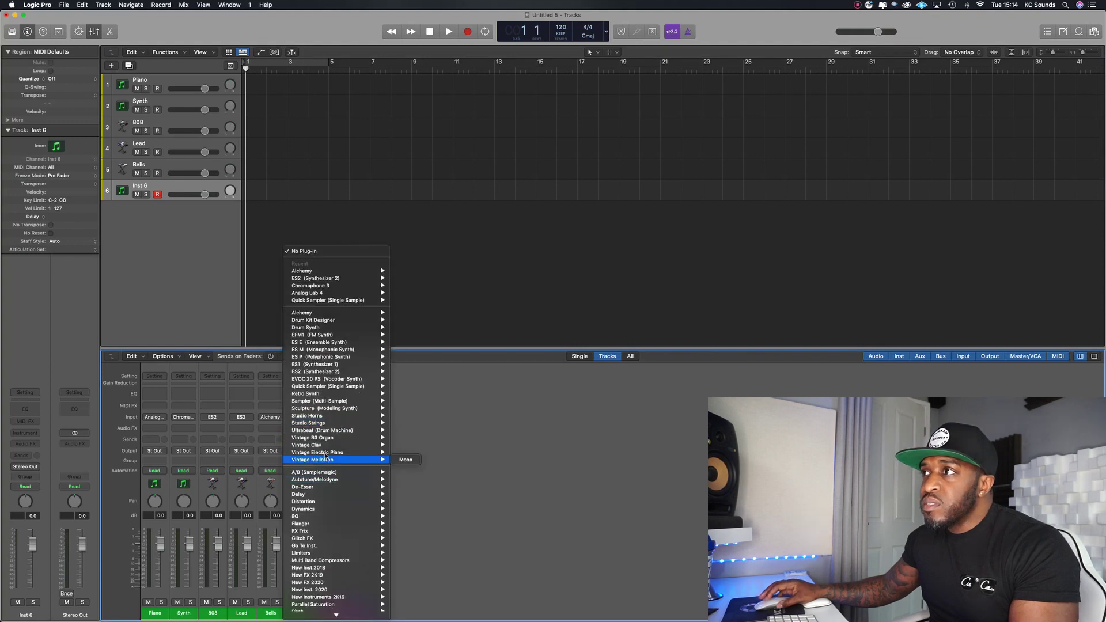
mouse_move(326, 431)
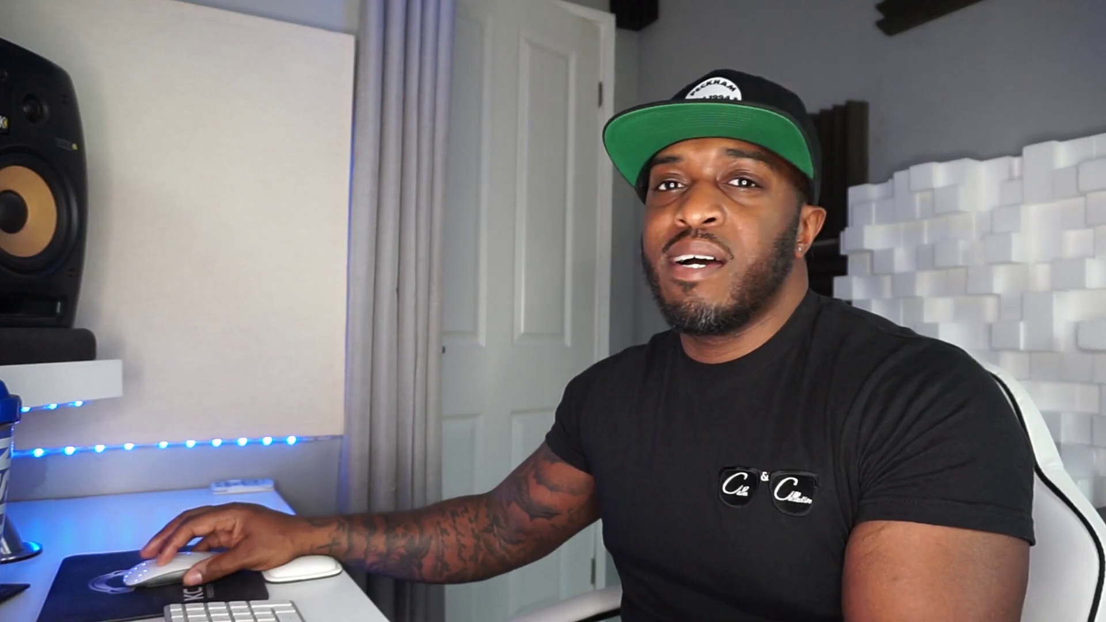
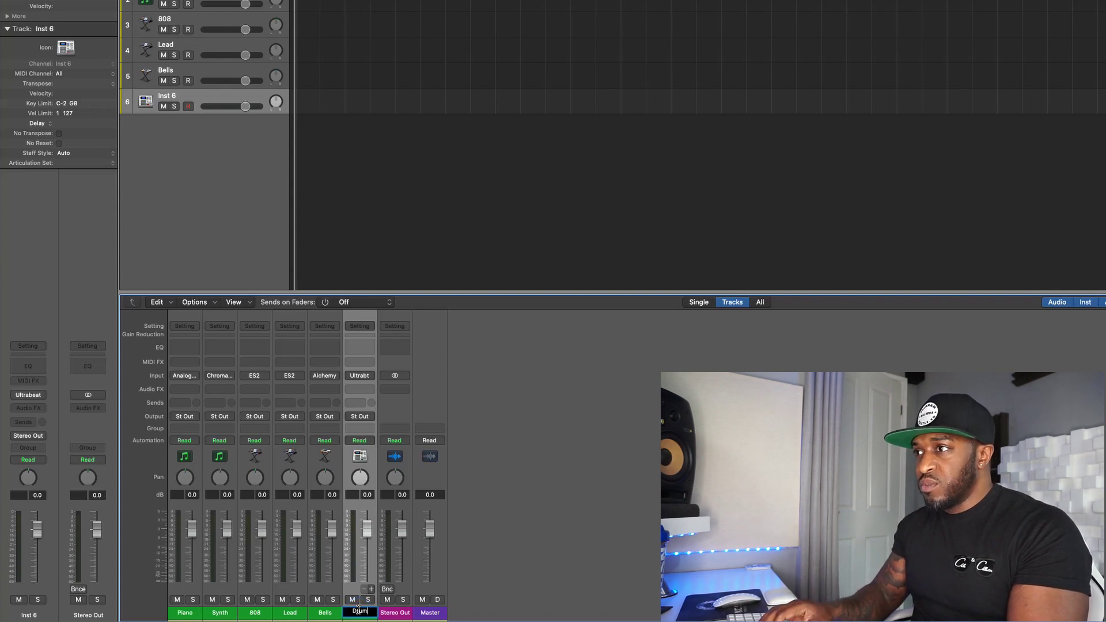
type("s")
key("Return")
- Colour the Drums track red and move it to the top of the track list, above Piano
key("alt+c")
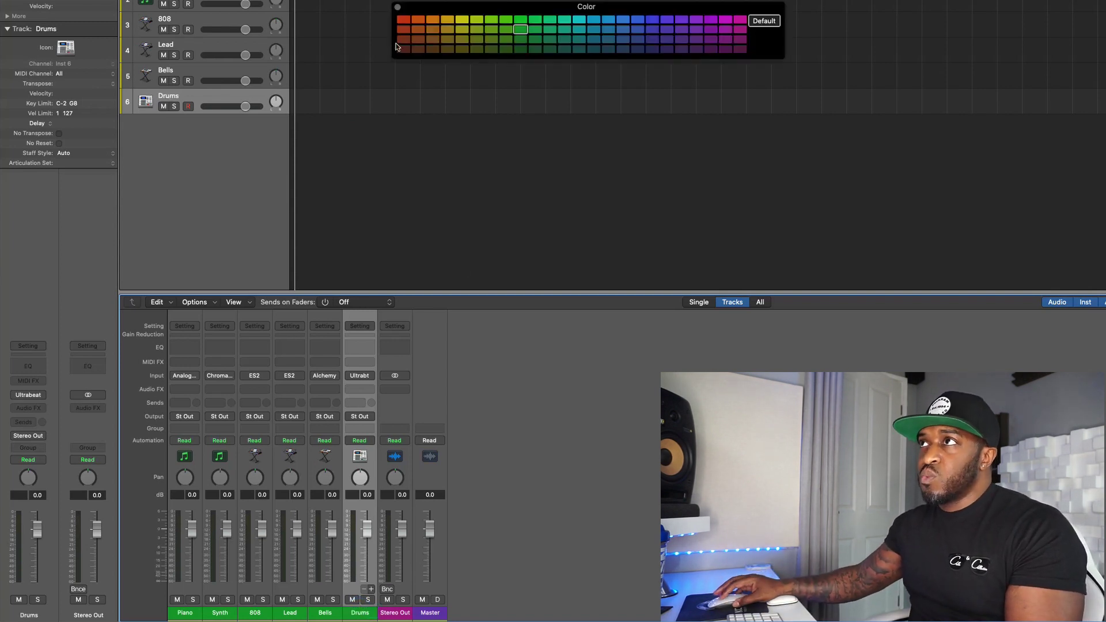
left_click_drag(212, 95, 212, 5)
- Colour the Synth track dark purple
left_click(215, 611)
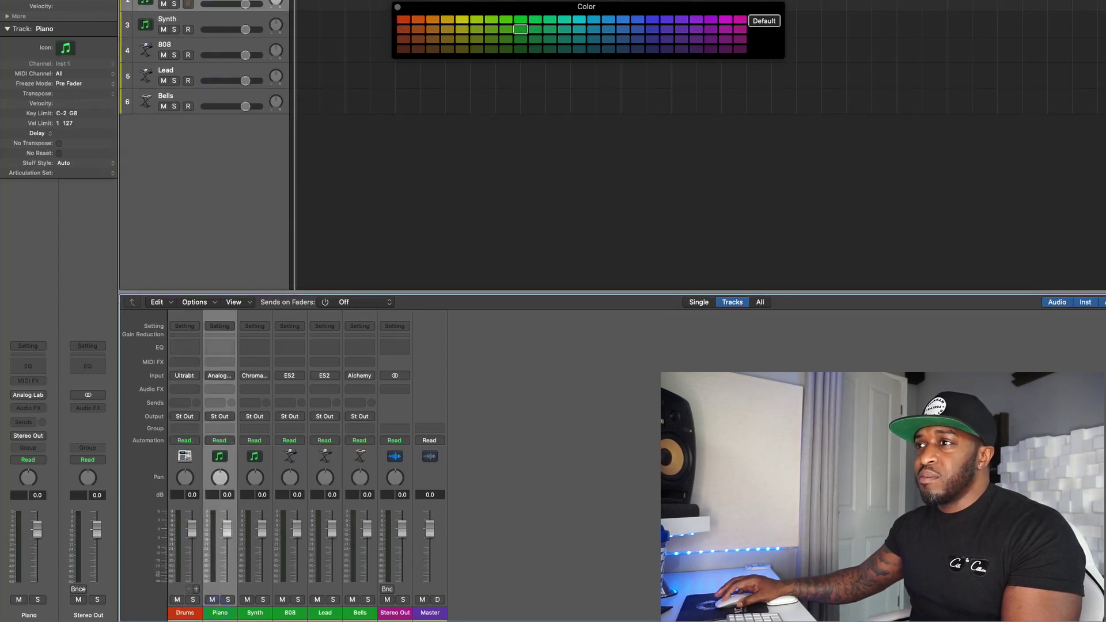
left_click(256, 614)
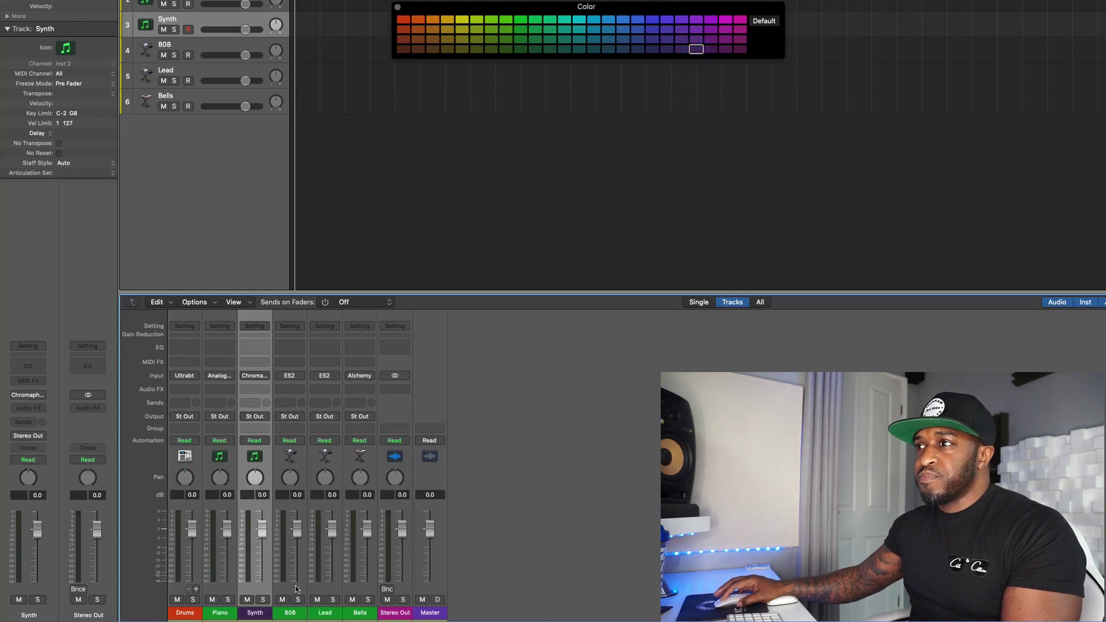
- Colour the 808 track dark red and move it directly below the Drums track
left_click(290, 613)
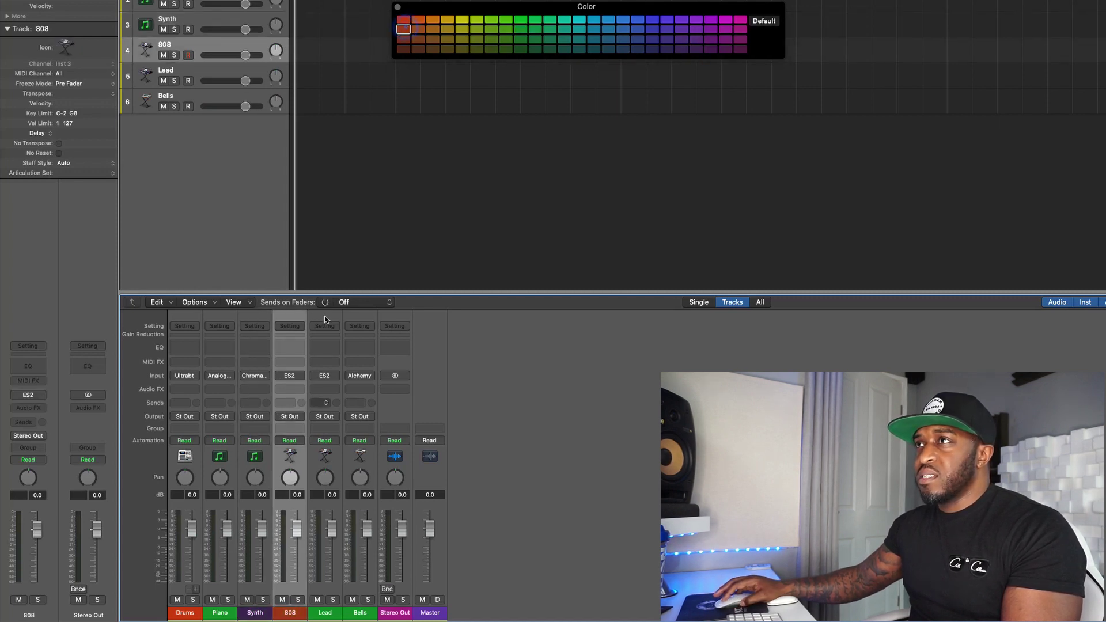
left_click_drag(196, 43, 199, 7)
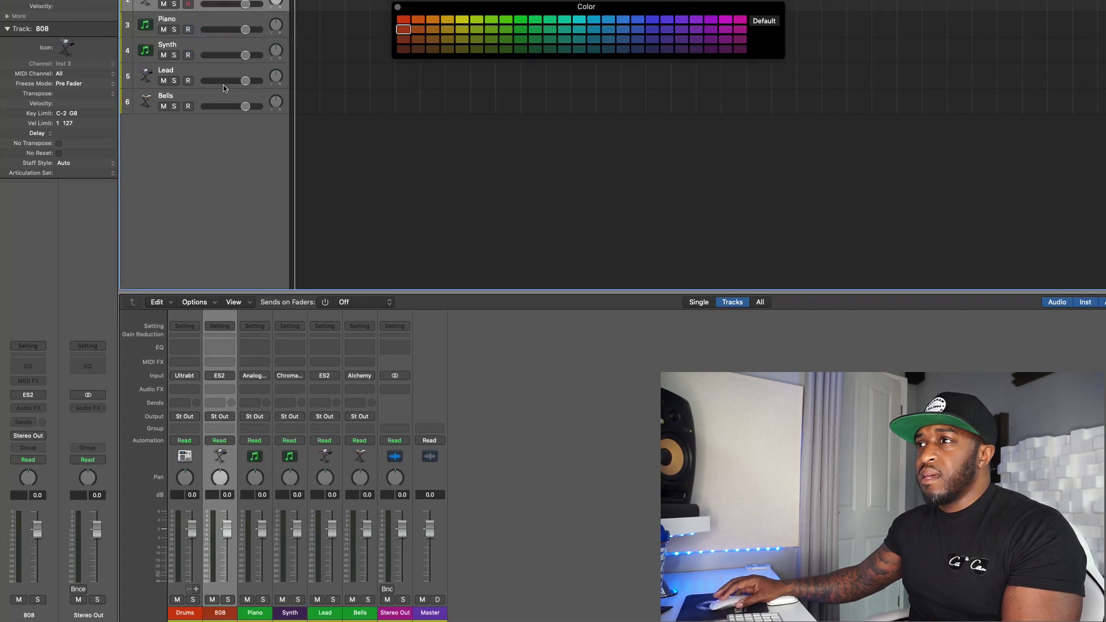
- Colour the Lead track blue and the Bells track purple
left_click(331, 614)
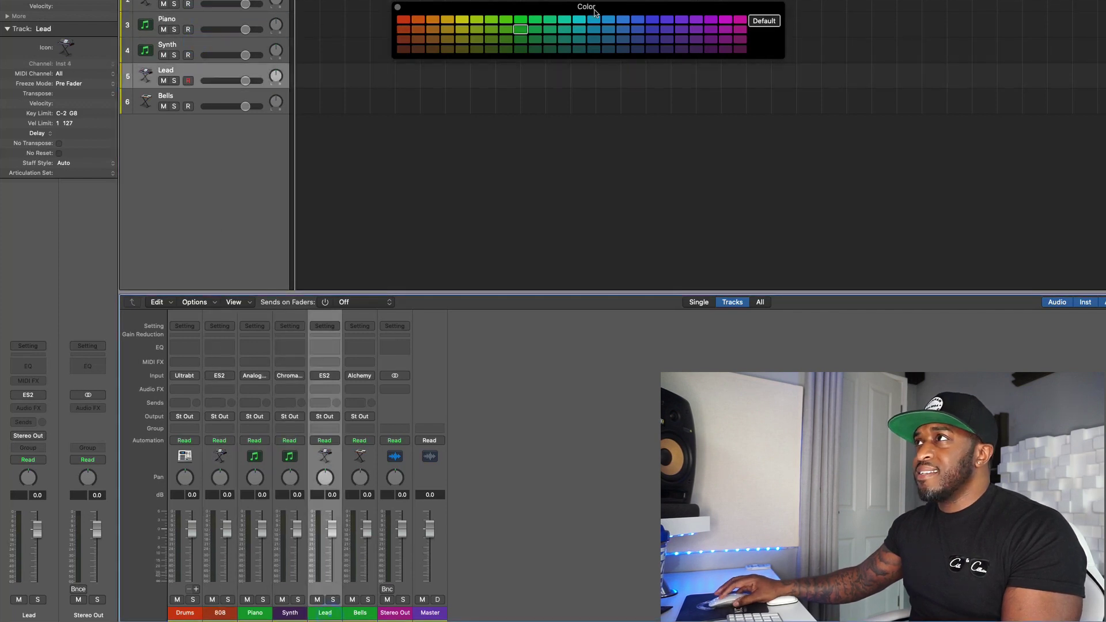
left_click(360, 613)
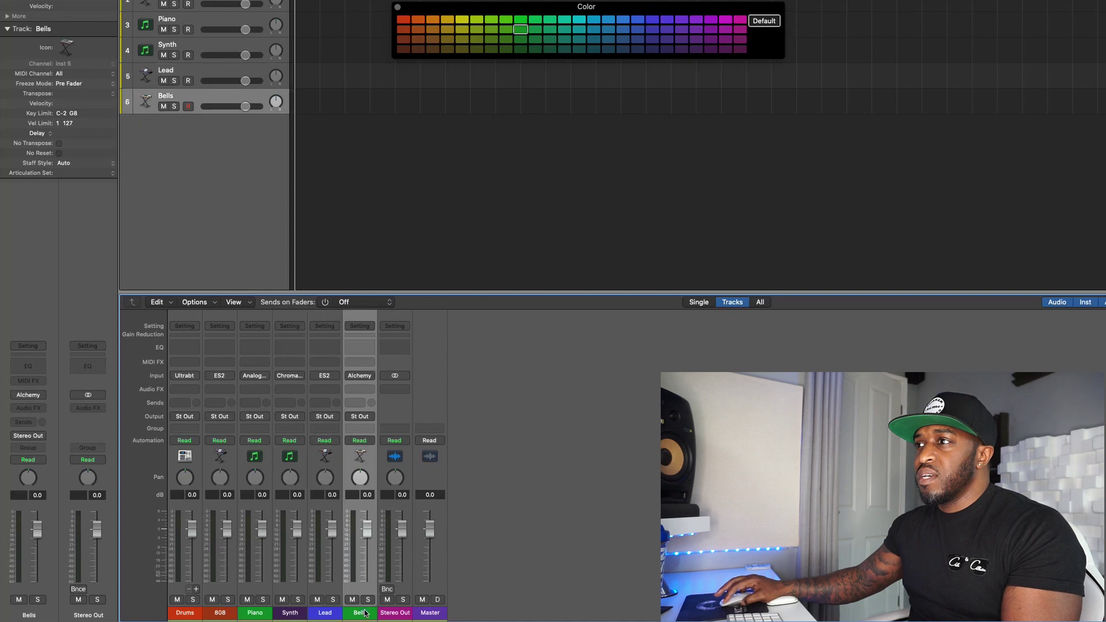
left_click(697, 29)
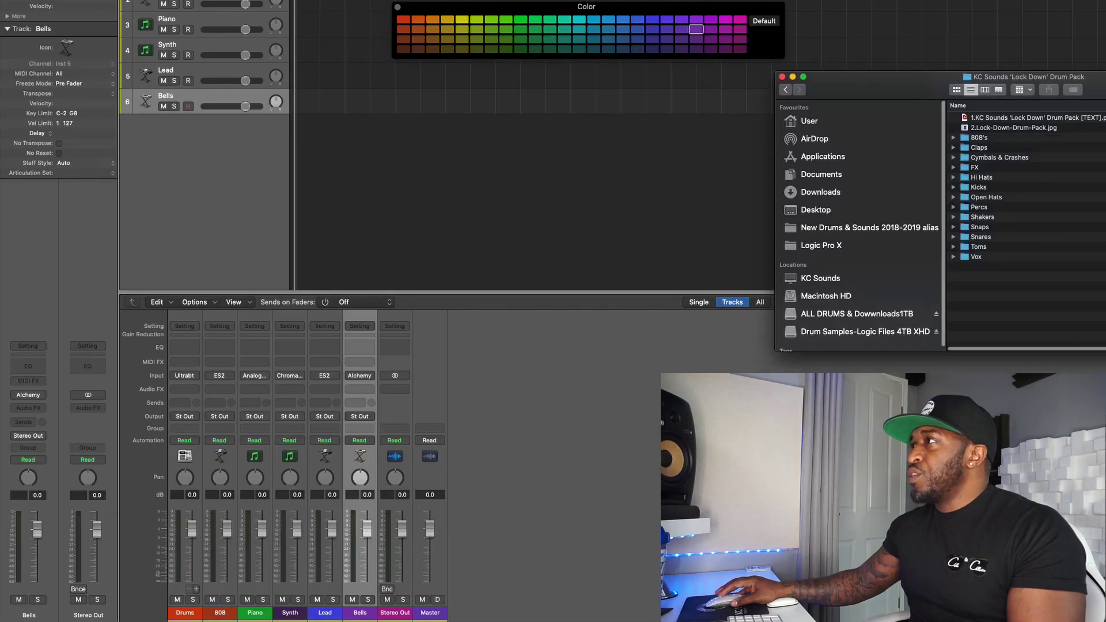
- Import KC - Swish FX (3).wav from the drum pack's FX folder as a new audio track below Bells
left_click(954, 168)
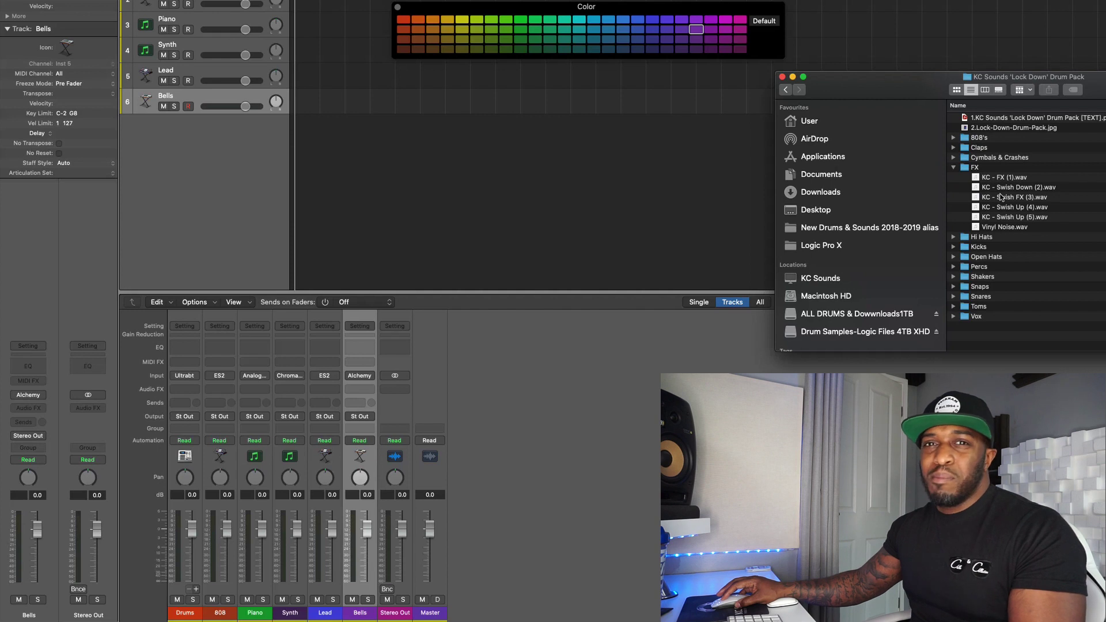
left_click_drag(1001, 199, 309, 138)
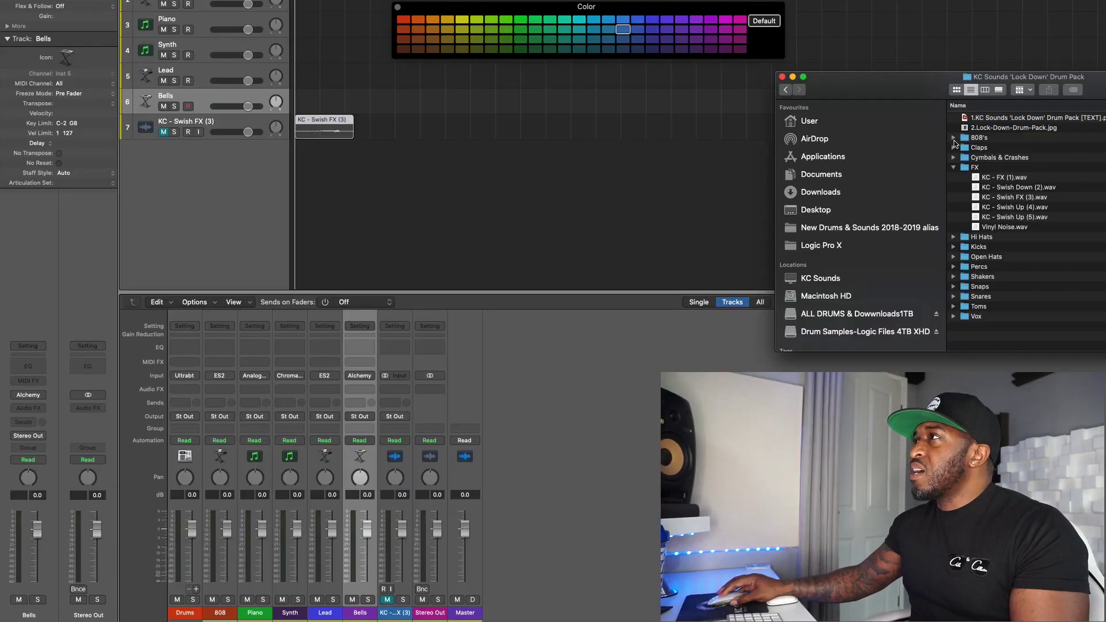
- Load KC - 808 (1).wav from the drum pack's 808's folder into a new Quick Sampler (Optimized) track
left_click(953, 138)
left_click_drag(996, 147, 241, 155)
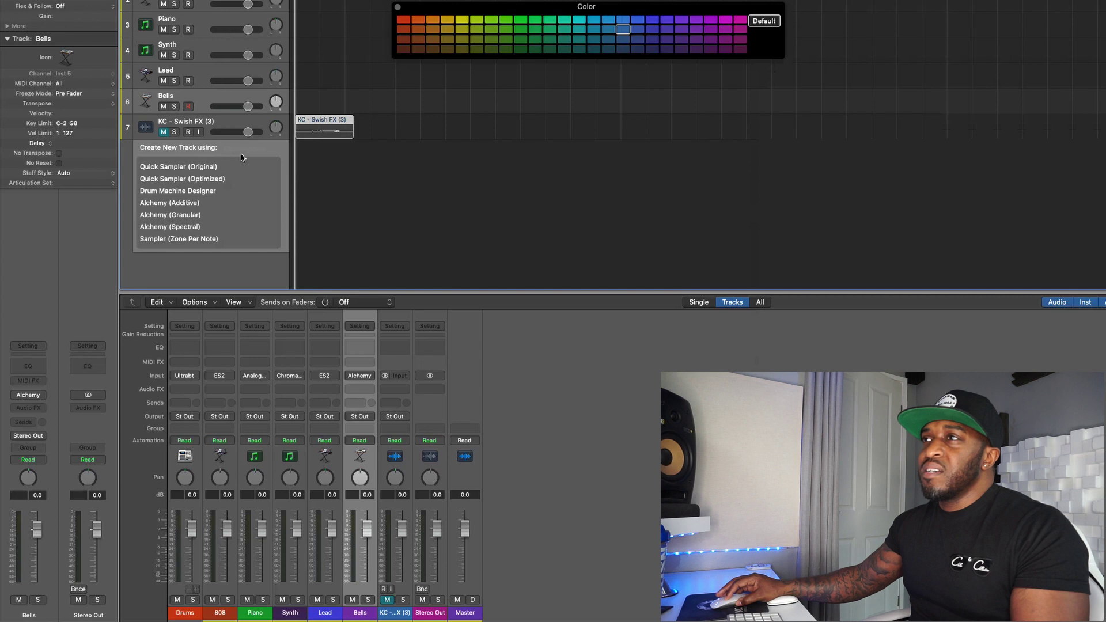
left_click(174, 180)
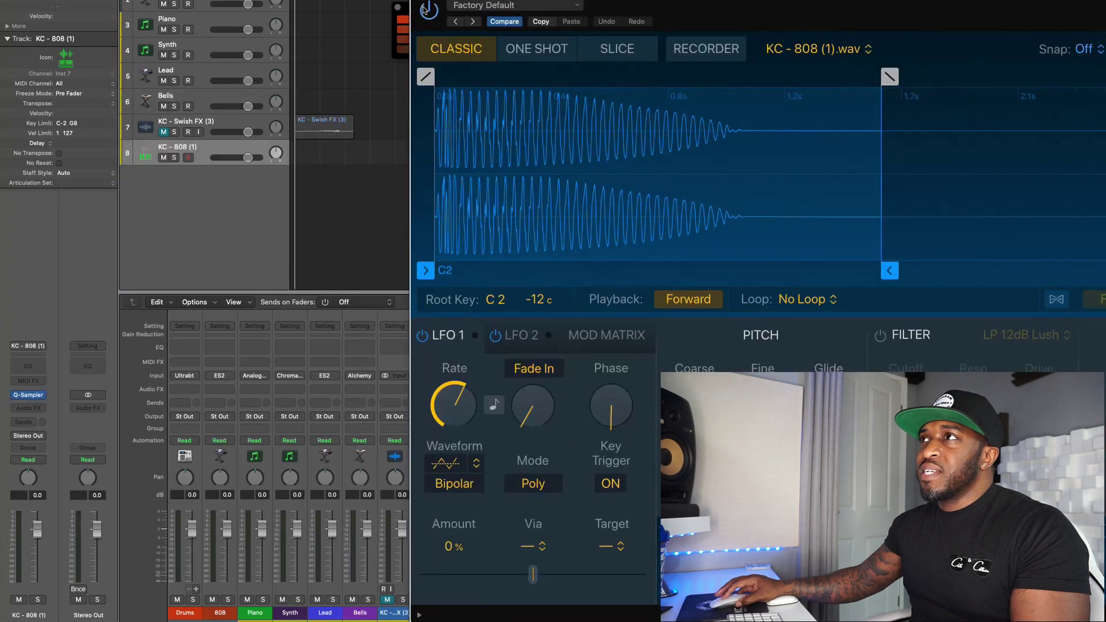
key("super+w")
- Move the KC - 808 (1) track directly below the 808 track and colour it dark red
left_click_drag(203, 152, 201, 23)
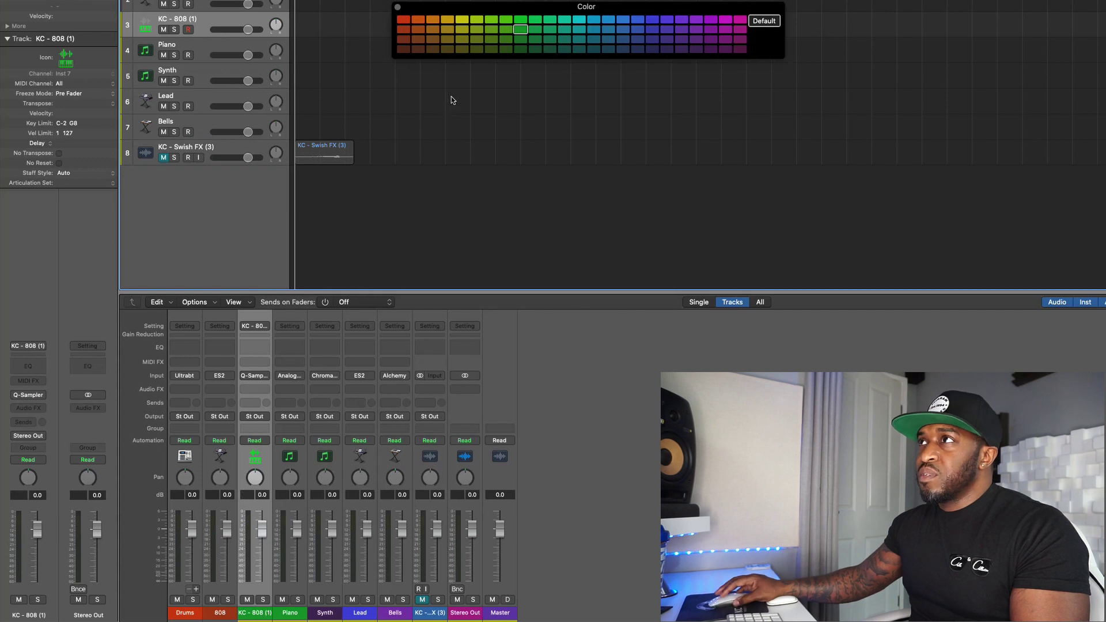
left_click(398, 8)
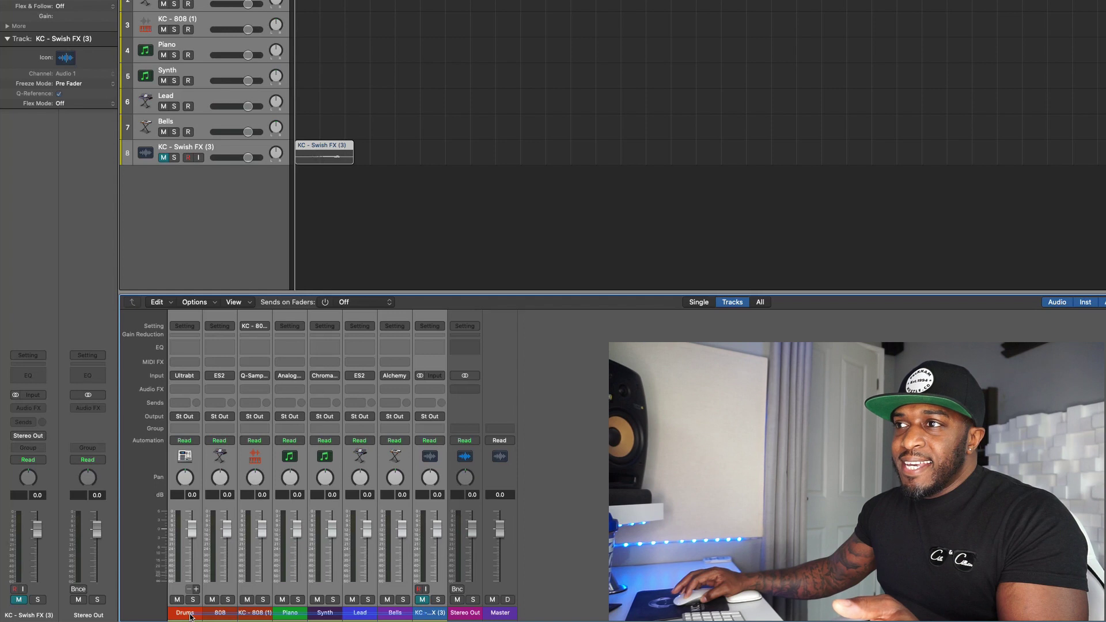
- Add a Bus 1 send to all eight tracks and name its aux channel Rev 1
left_click(183, 403)
mouse_move(201, 416)
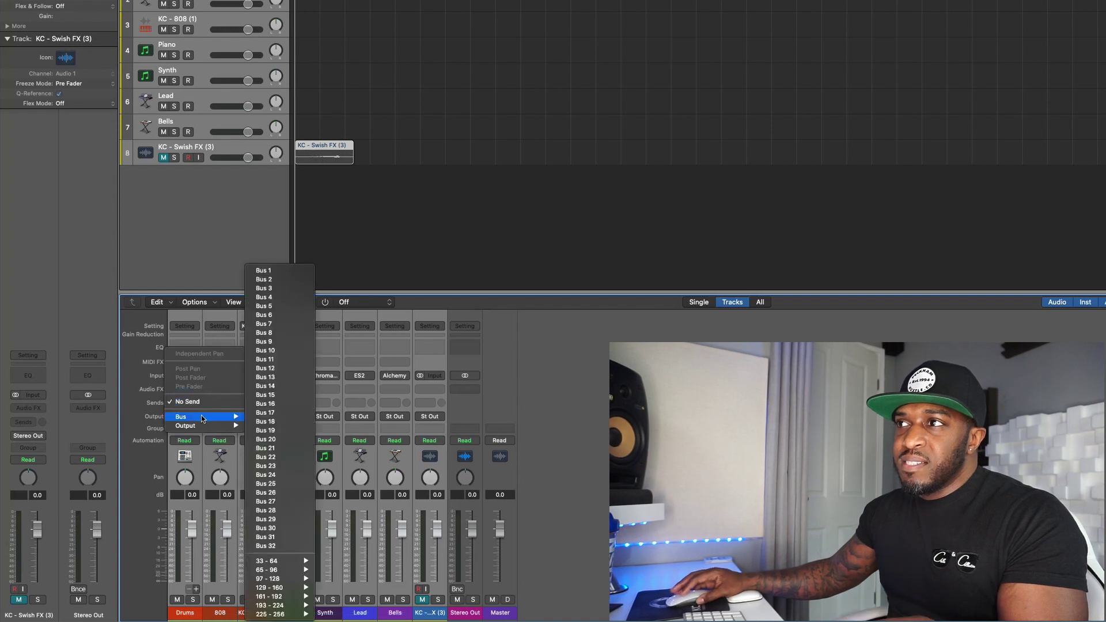
left_click(264, 270)
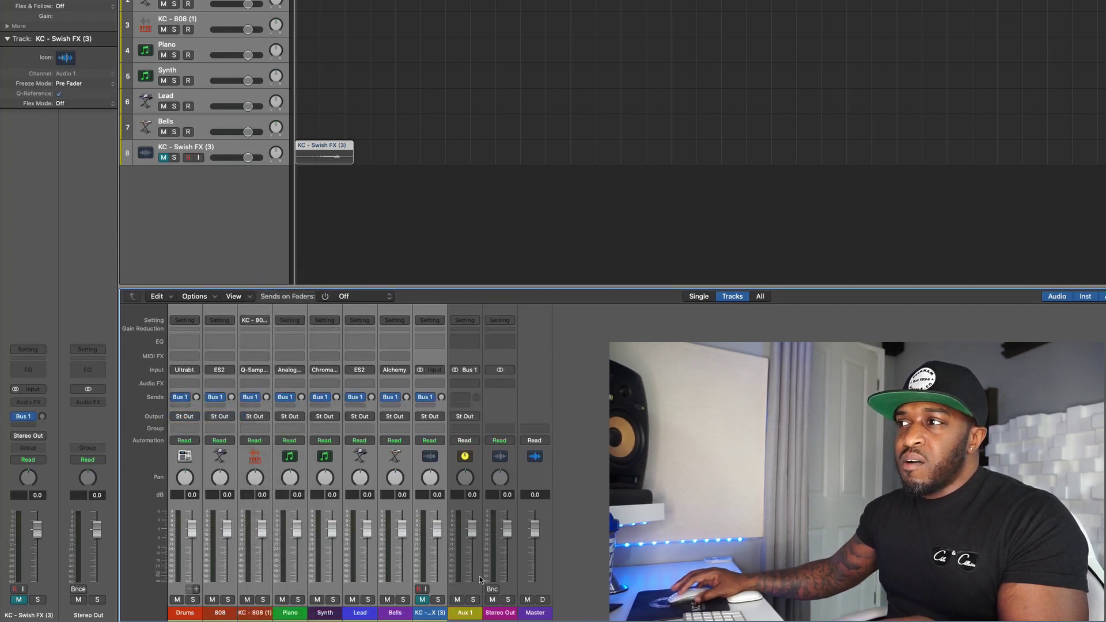
double_click(464, 612)
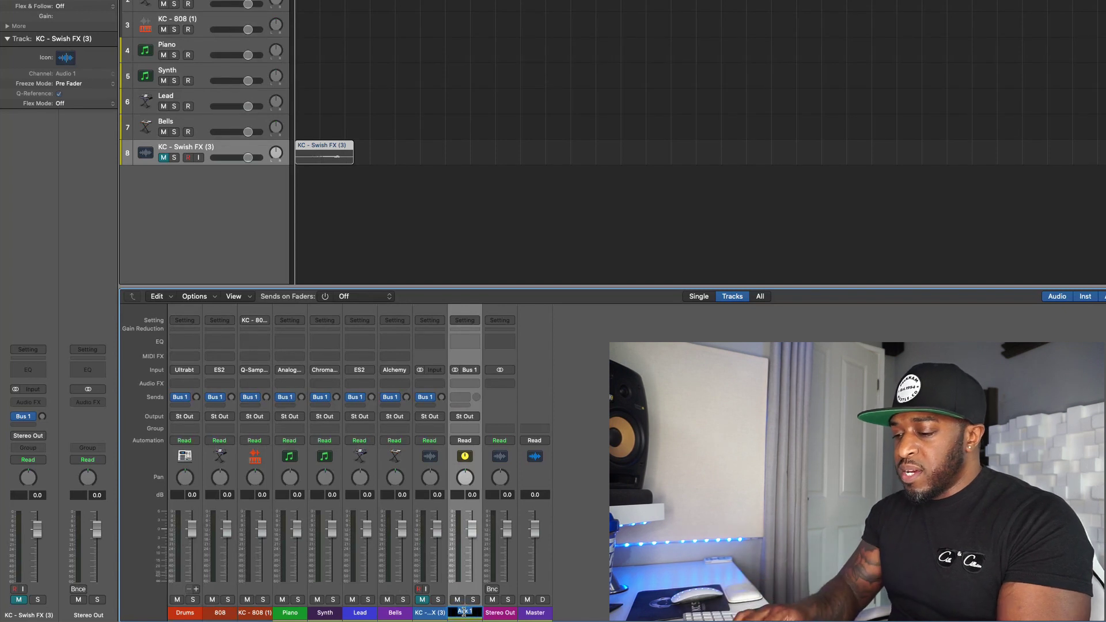
type("Rev 1")
key("Return")
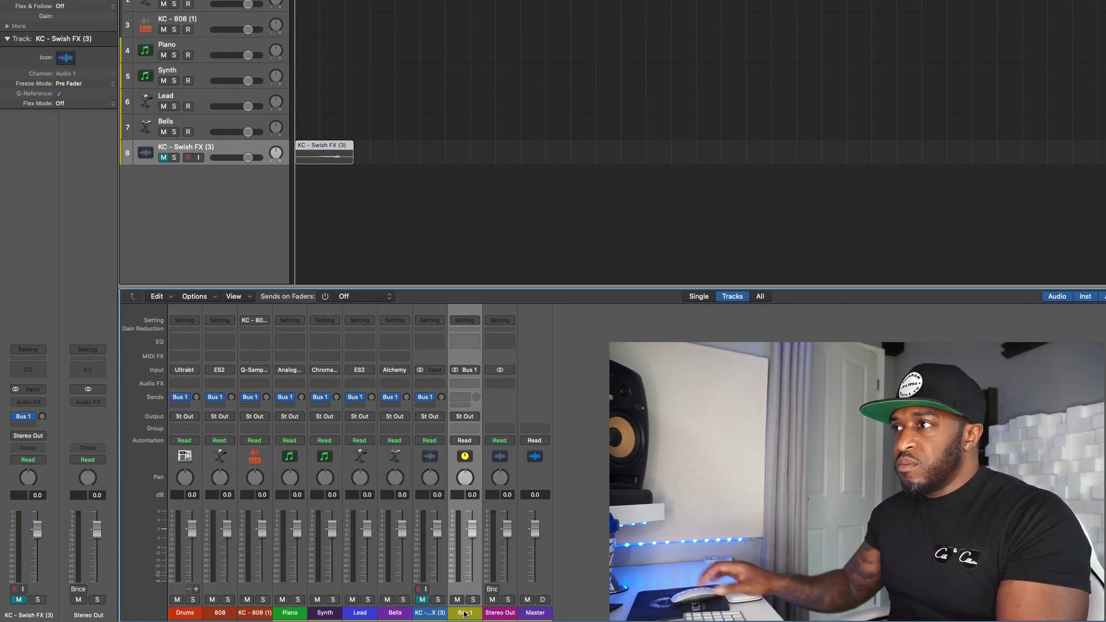
- Add a Bus 2 send to all eight tracks from Drums to KC - Swish FX (3) and name its aux Rev 2
left_click(181, 398)
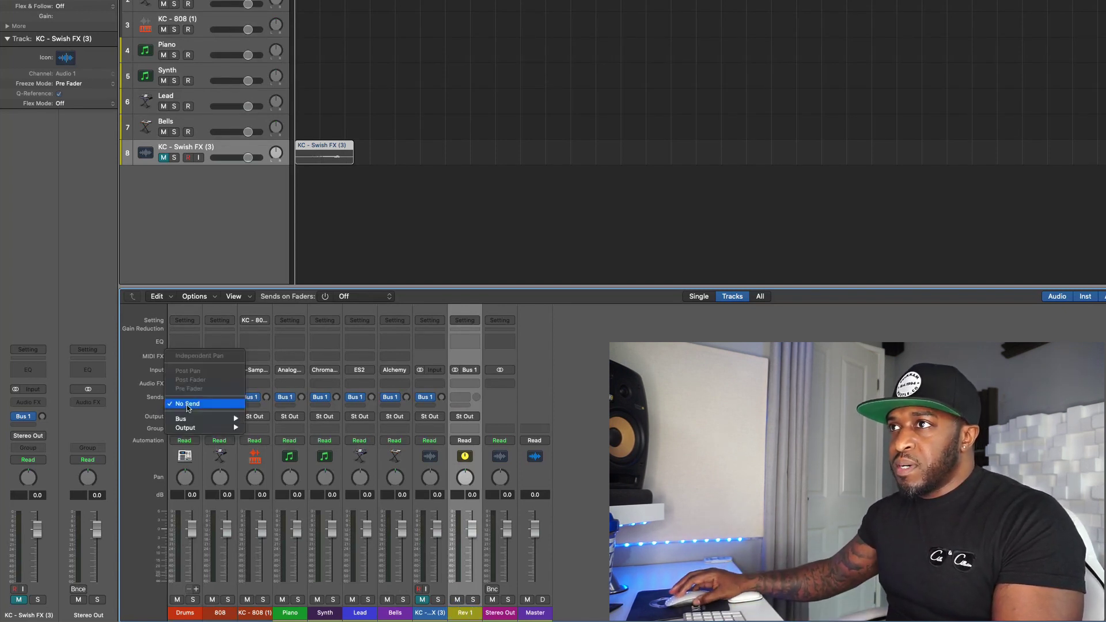
left_click(421, 615)
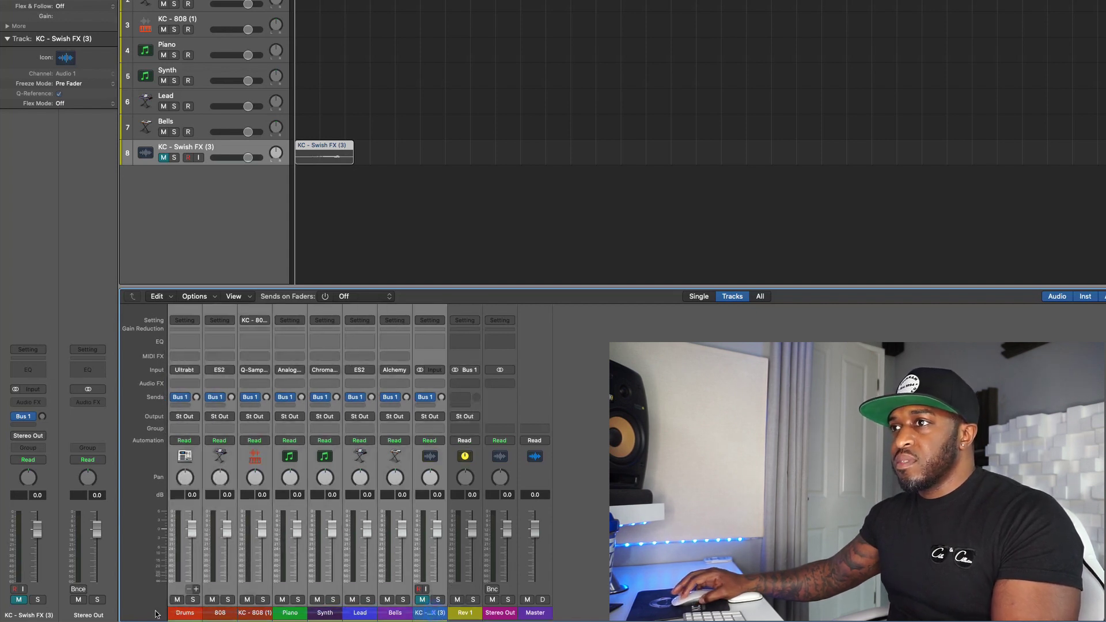
left_click(184, 403)
mouse_move(202, 418)
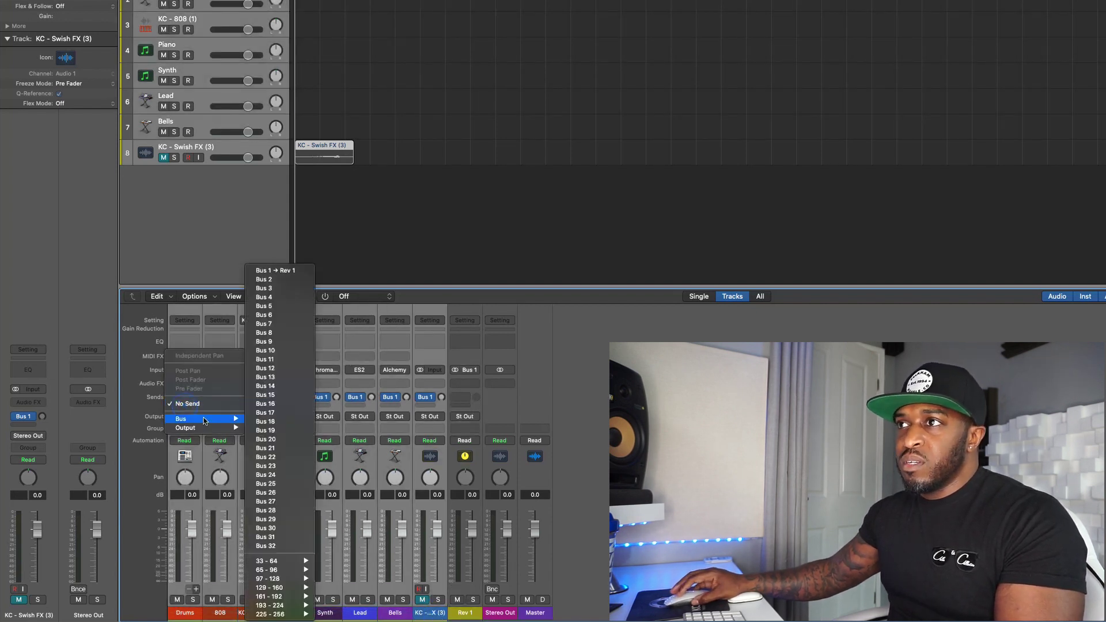
left_click(288, 280)
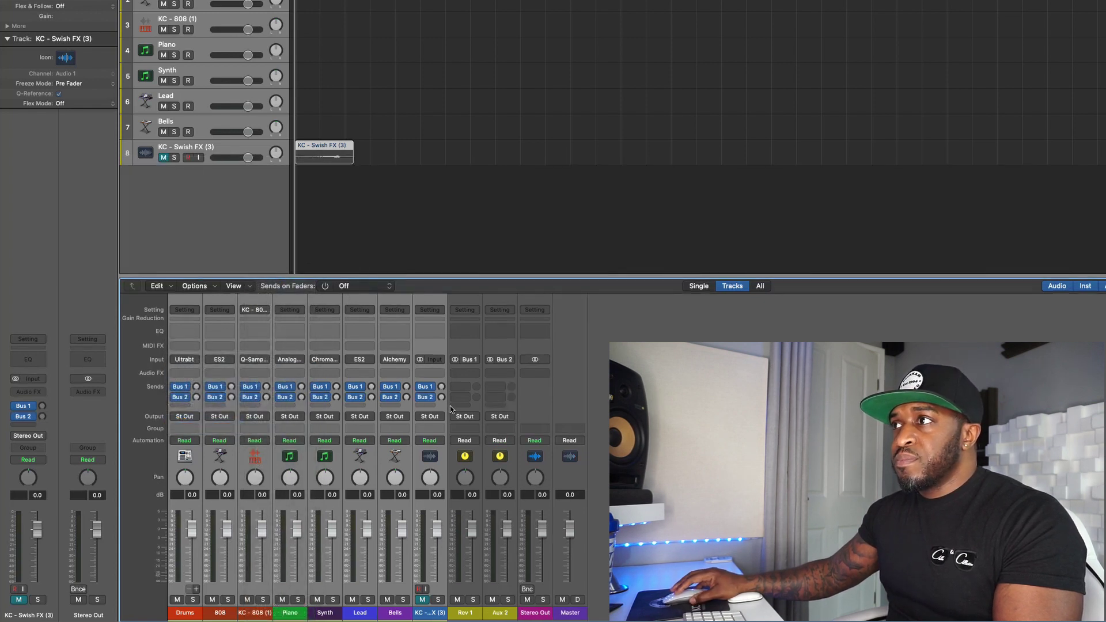
left_click(497, 463)
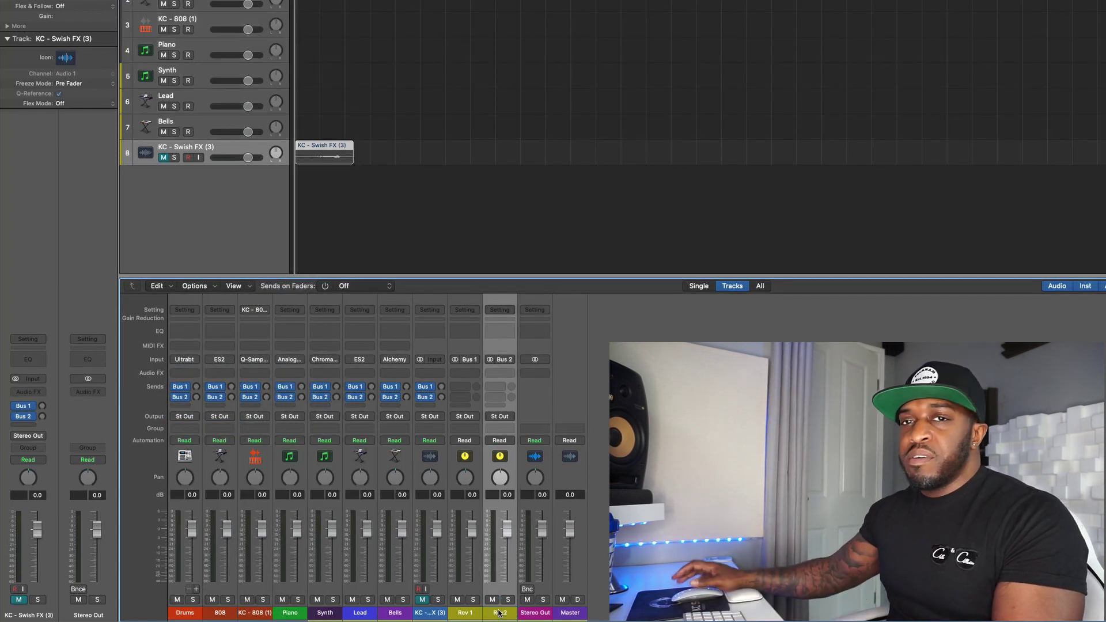
- Add a Bus 3 send to all eight tracks and name its aux channel Del 1
left_click(187, 408, "shift")
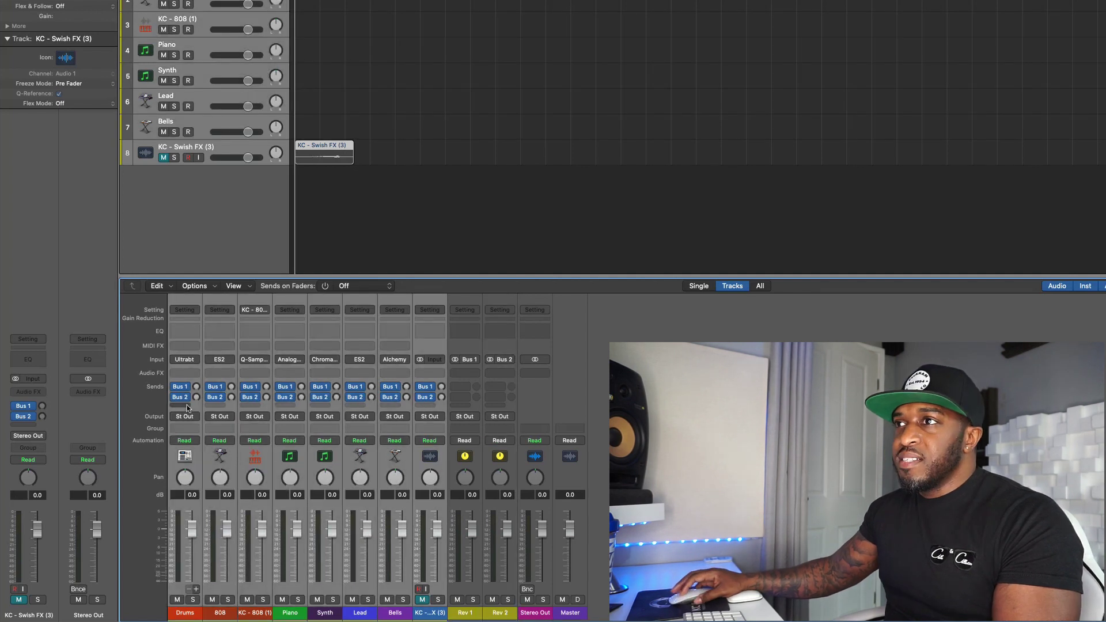
left_click(187, 408)
mouse_move(222, 419)
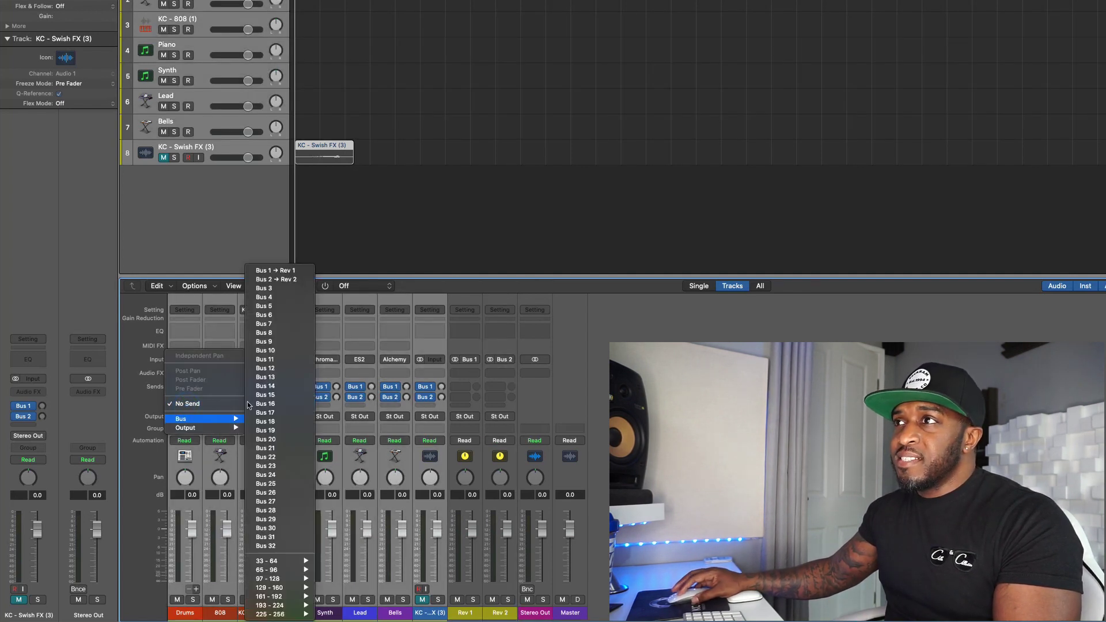
left_click(274, 288)
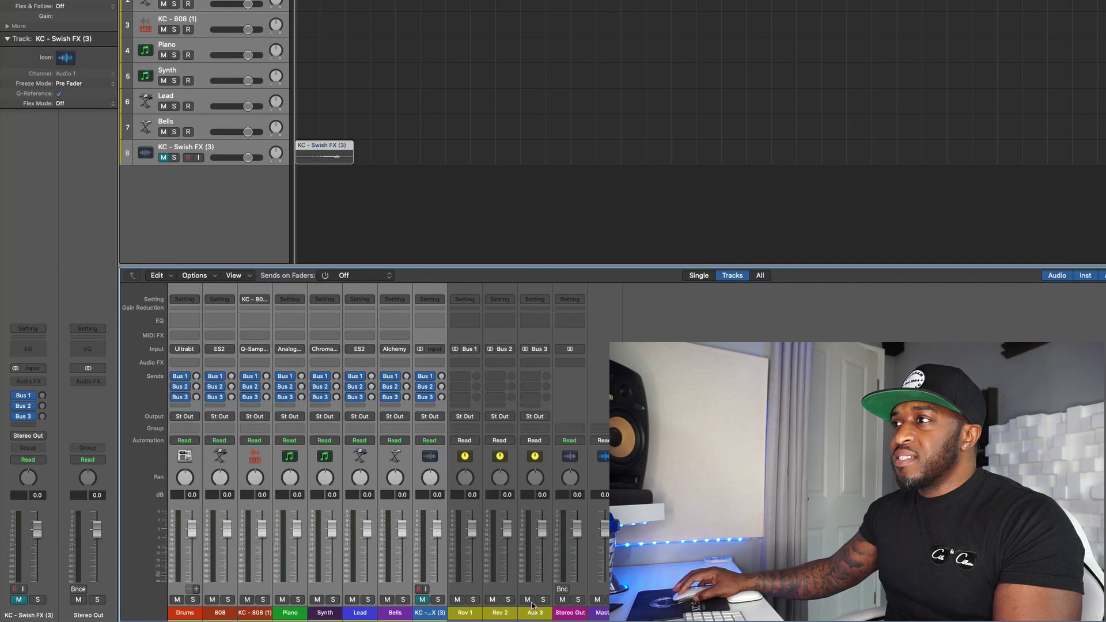
double_click(535, 613)
type("Bul 1")
key("Return")
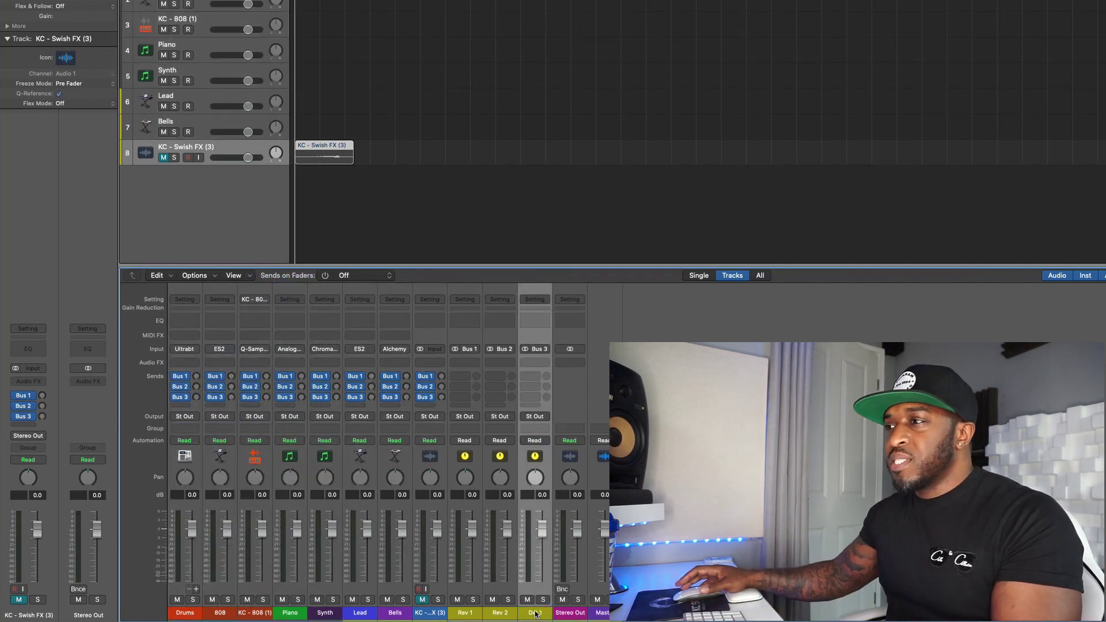
- Add Bus 4 and Bus 5 sends to all eight tracks from Drums to KC - Swish FX (3)
left_click_drag(437, 615, 192, 617)
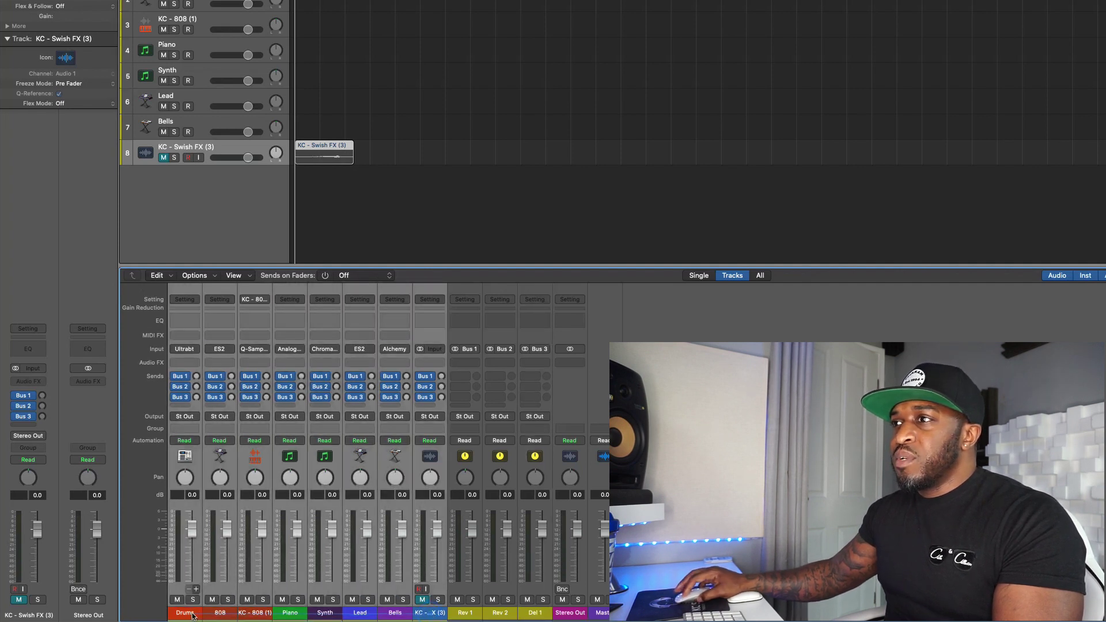
left_click(186, 407)
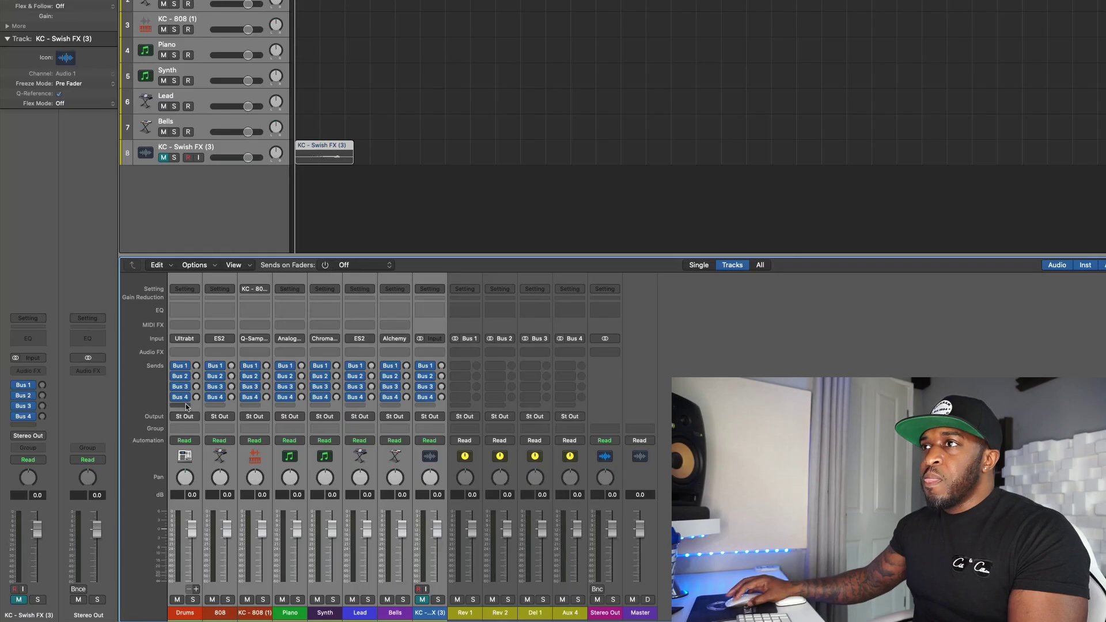
left_click(187, 407)
mouse_move(207, 419)
left_click(281, 306)
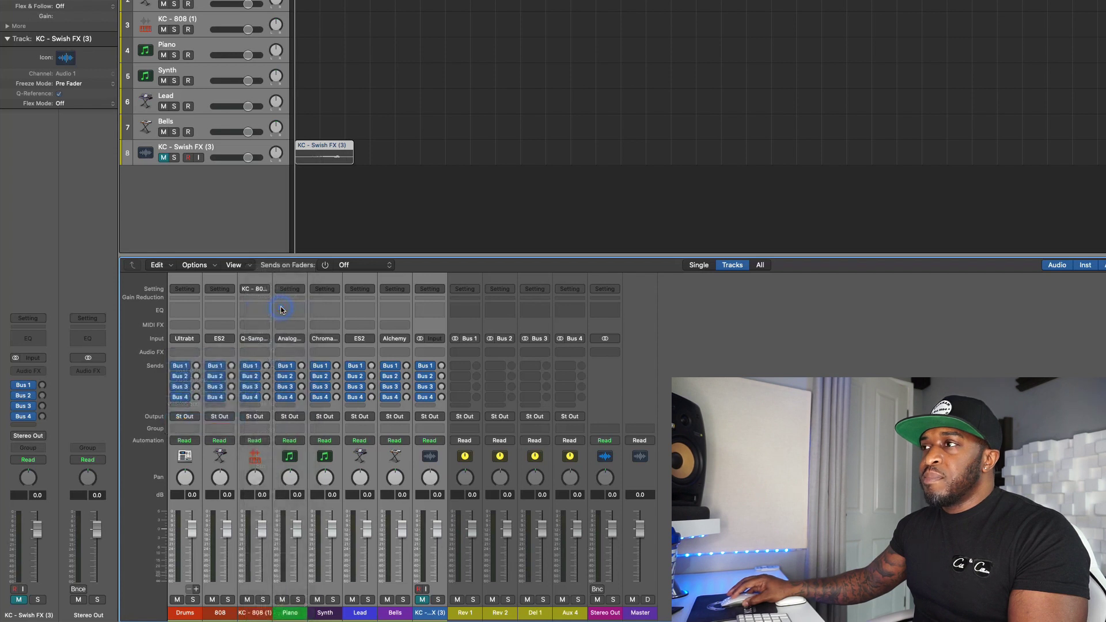
- Rename the Bus 4 aux channel as Del 2
double_click(572, 612)
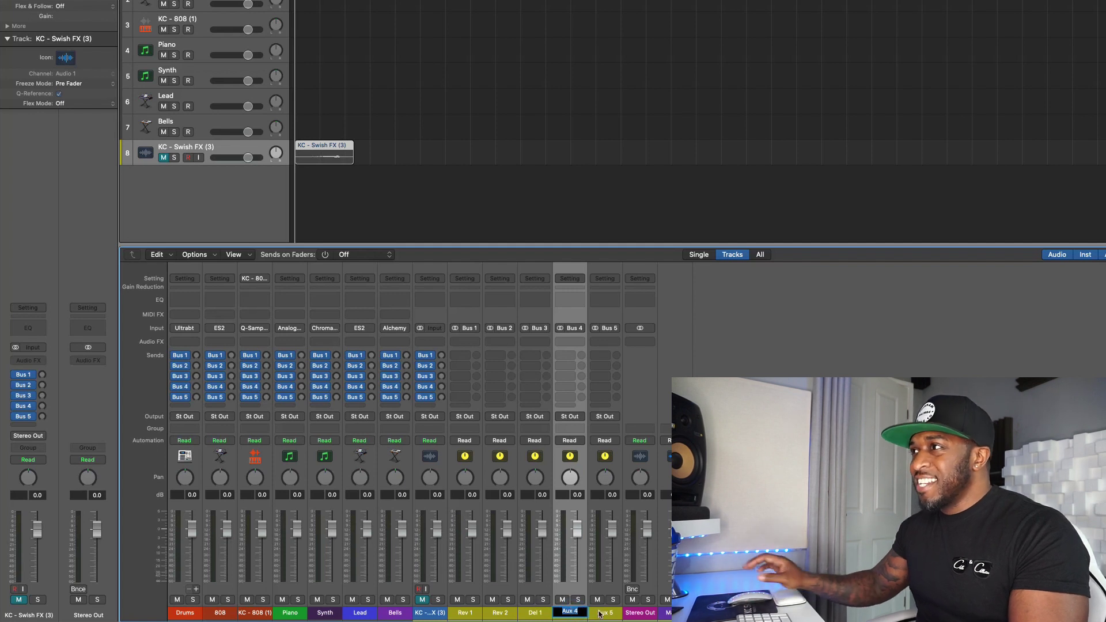
key("Return")
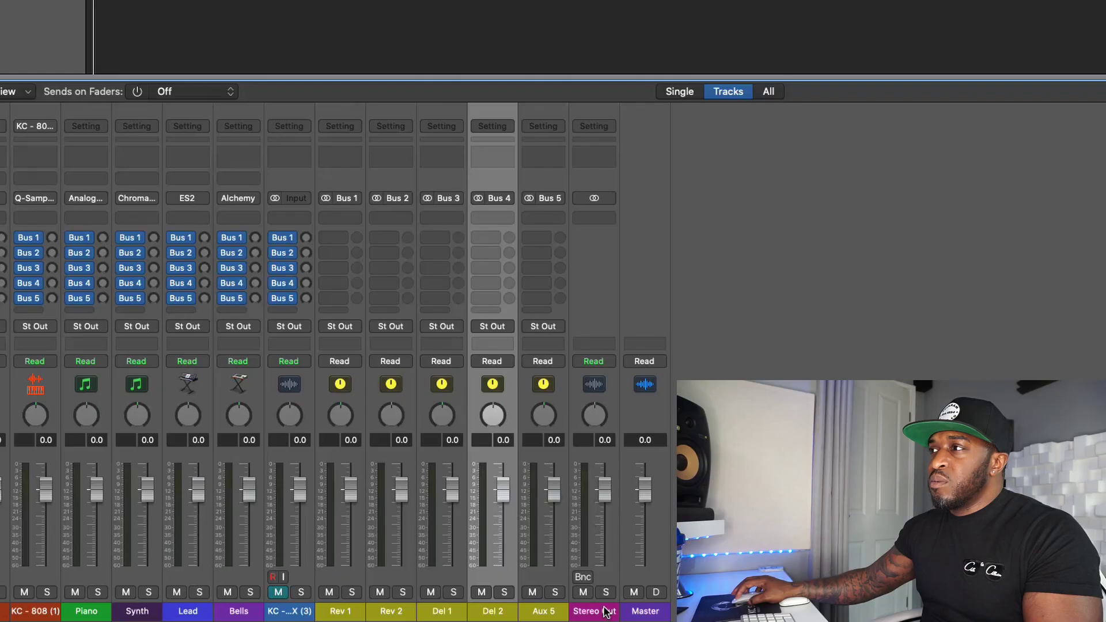
left_click(606, 611)
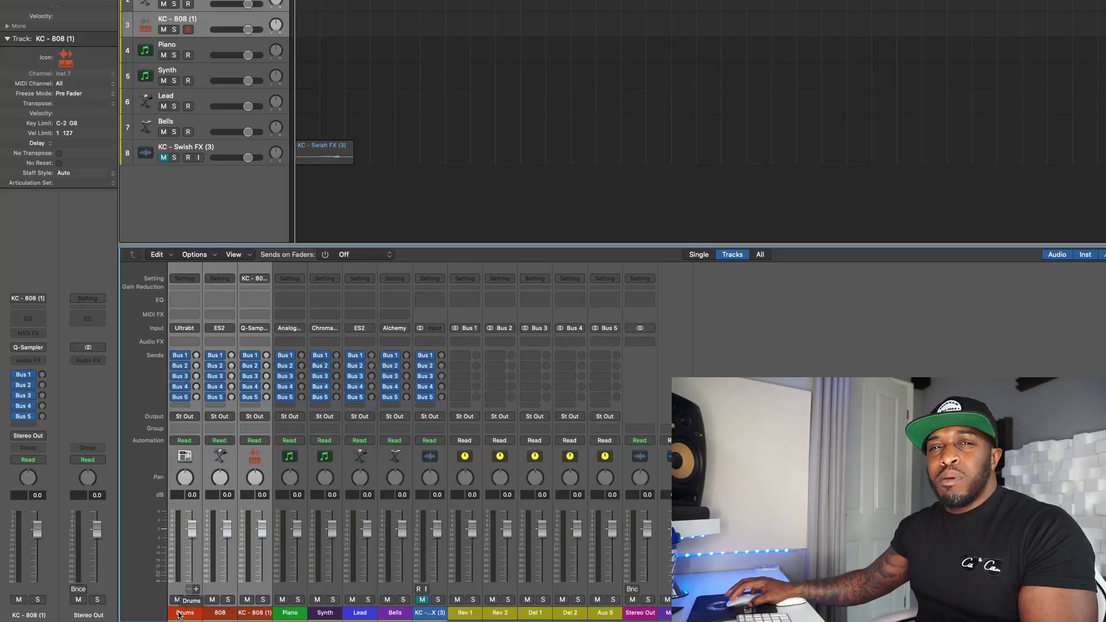
- Rename the Bus 5 aux channel as Any FX
left_click(192, 417)
mouse_move(221, 458)
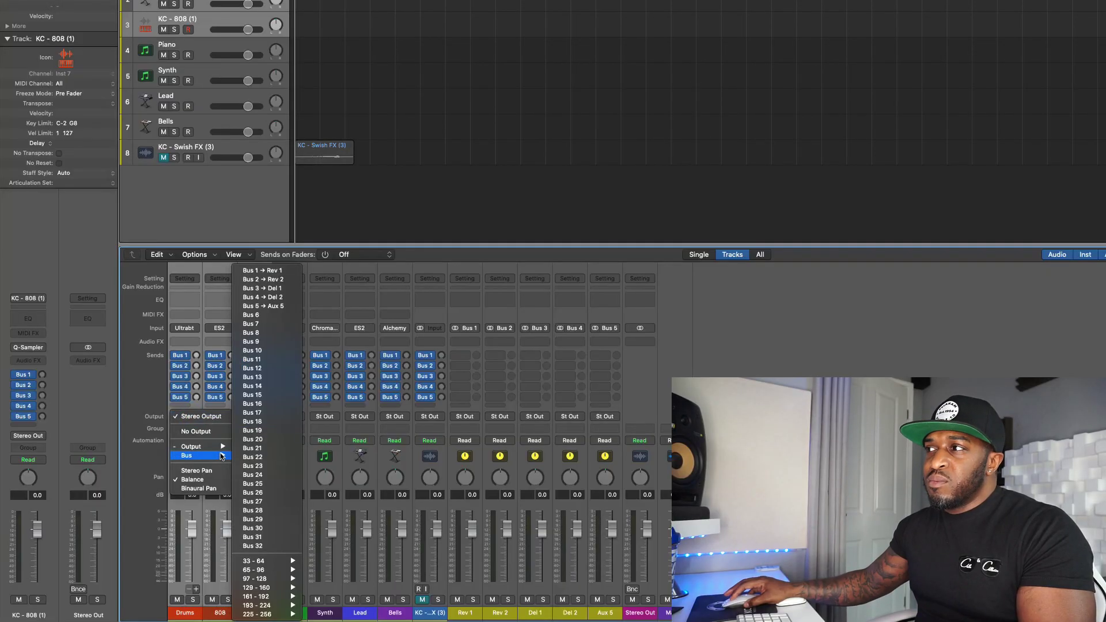
double_click(605, 611)
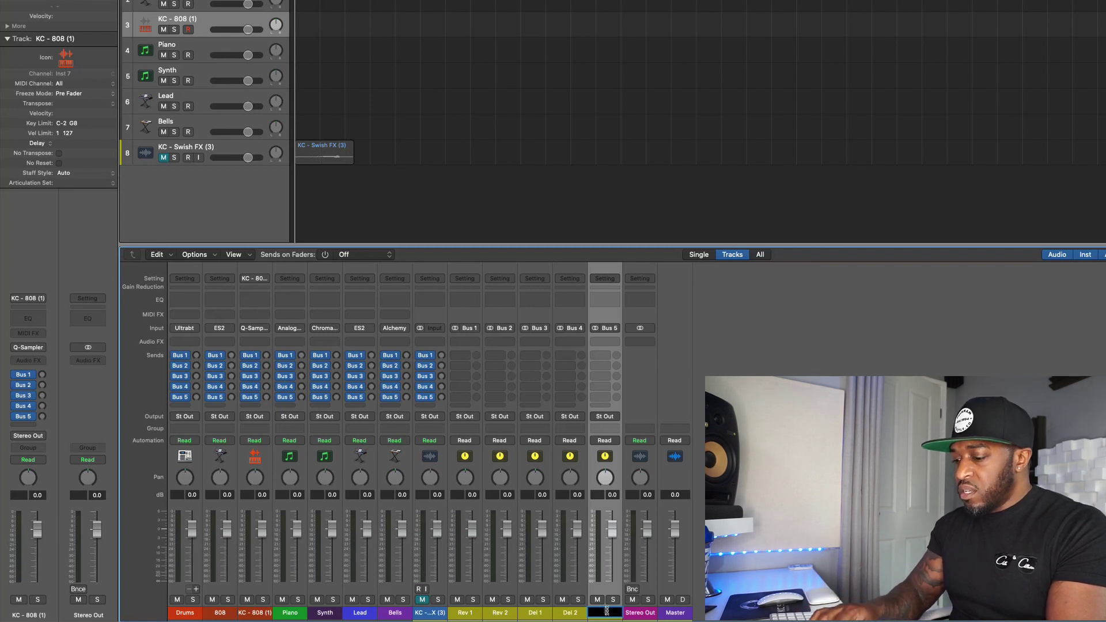
type("FX")
key("Return")
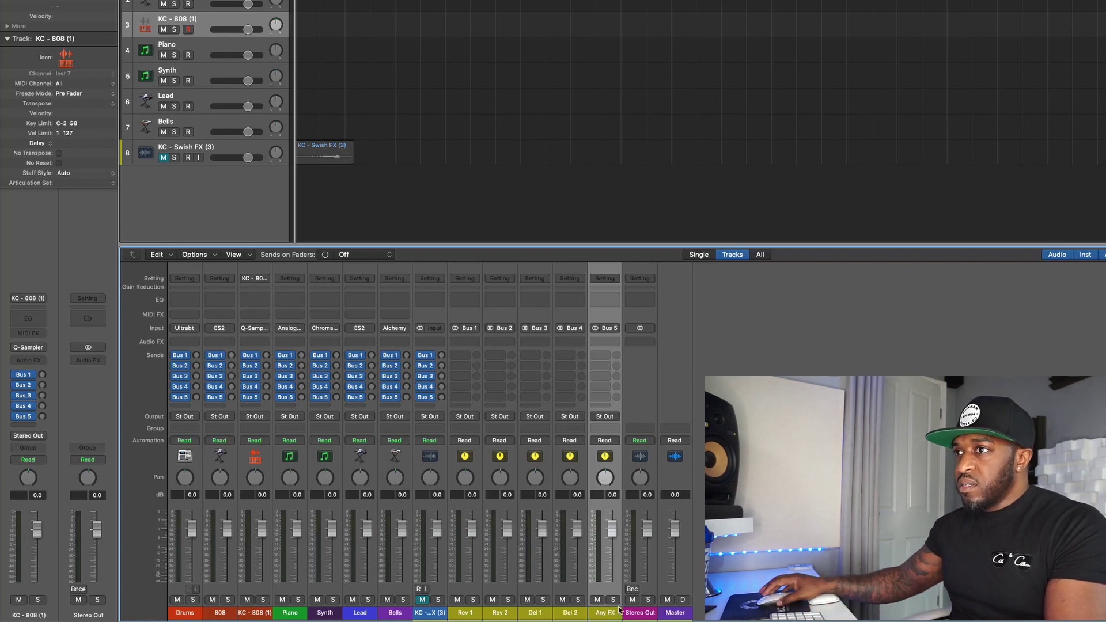
- Route the outputs of Drums, 808 and KC - 808 (1) to Bus 6 and name its aux channel DnB
left_click_drag(171, 618, 257, 615)
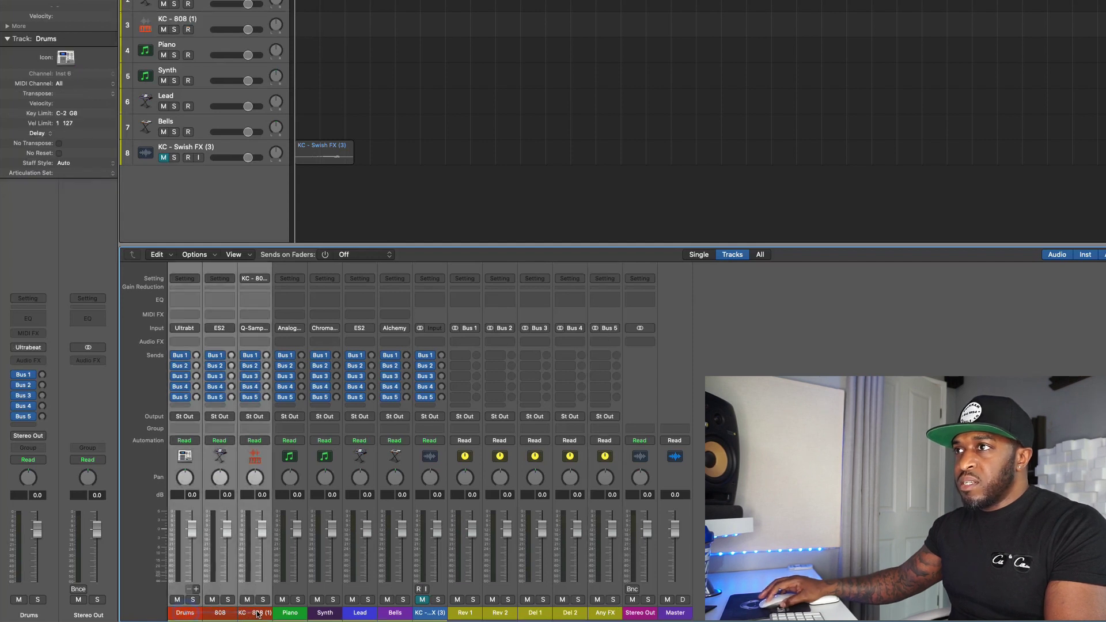
left_click(192, 418)
mouse_move(196, 456)
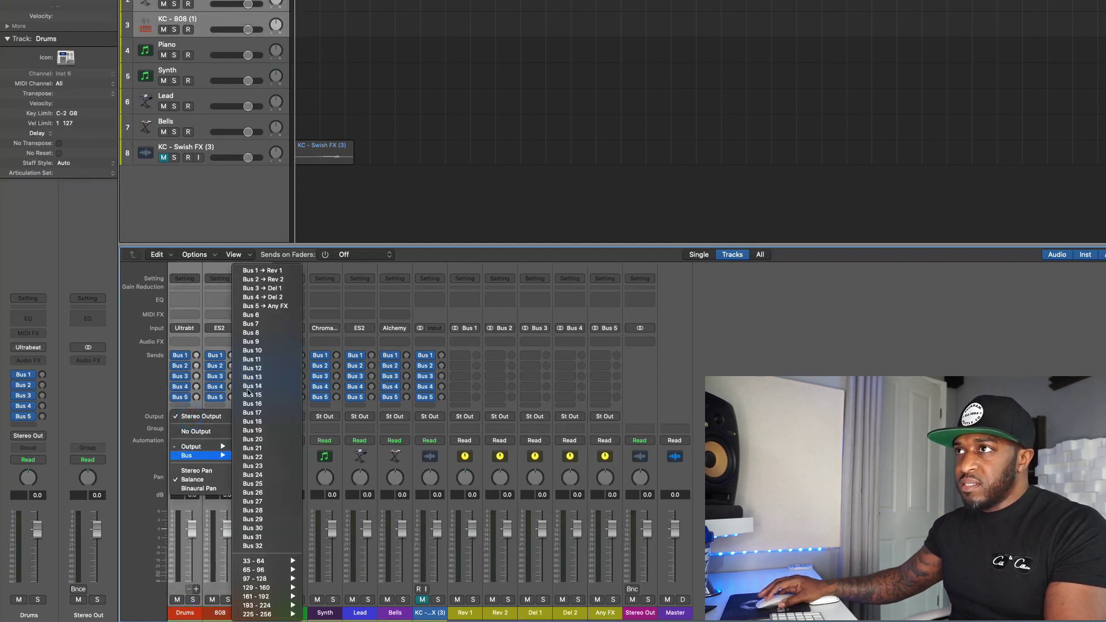
left_click(252, 315)
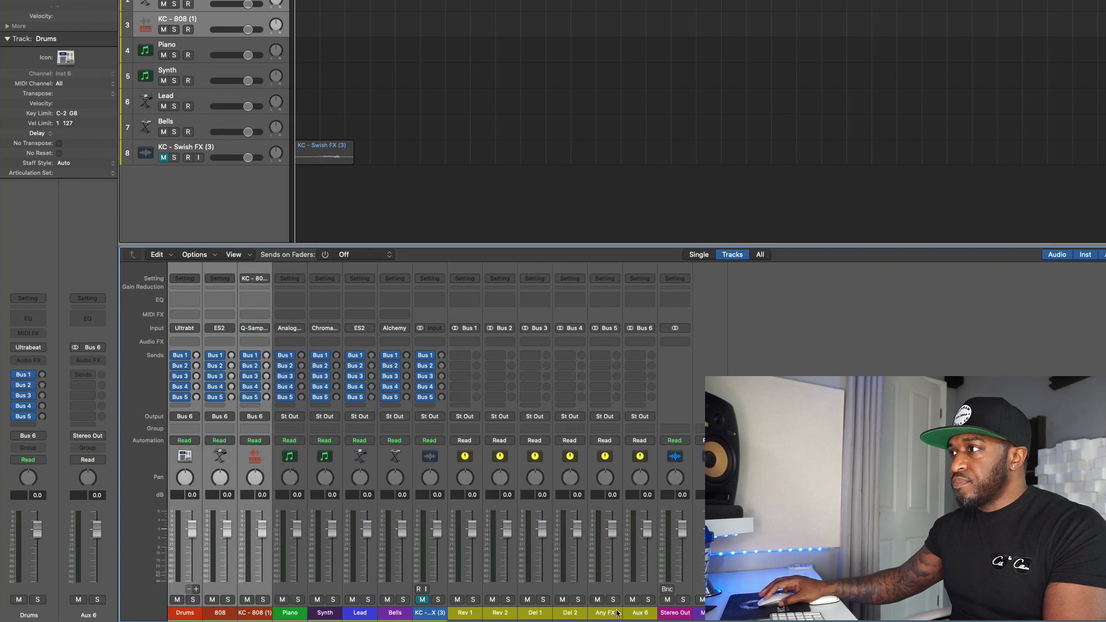
double_click(634, 614)
type("DnB")
key("Return")
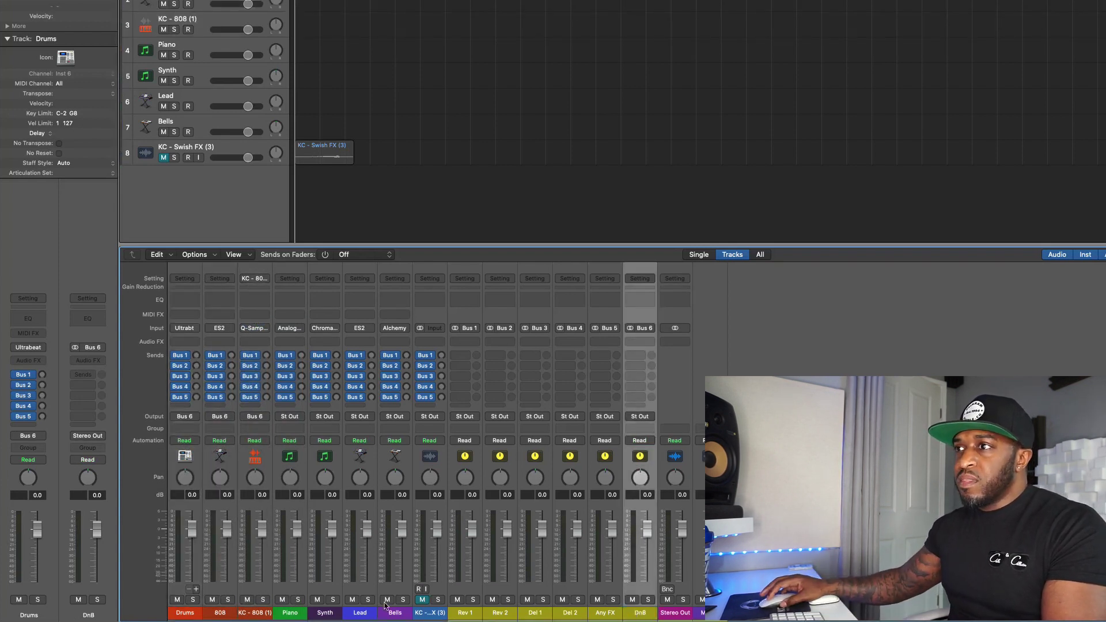
- Route the outputs of Piano, Synth, Lead and Bells to Bus 7 and name its aux channel Music
left_click_drag(294, 612, 405, 617)
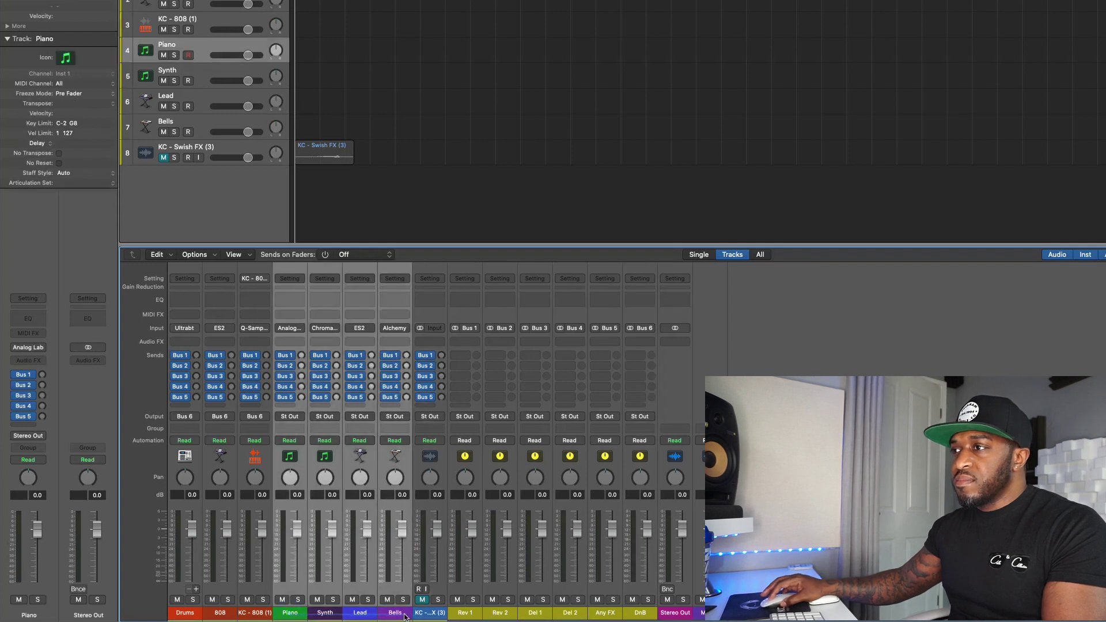
left_click(395, 416)
mouse_move(380, 456)
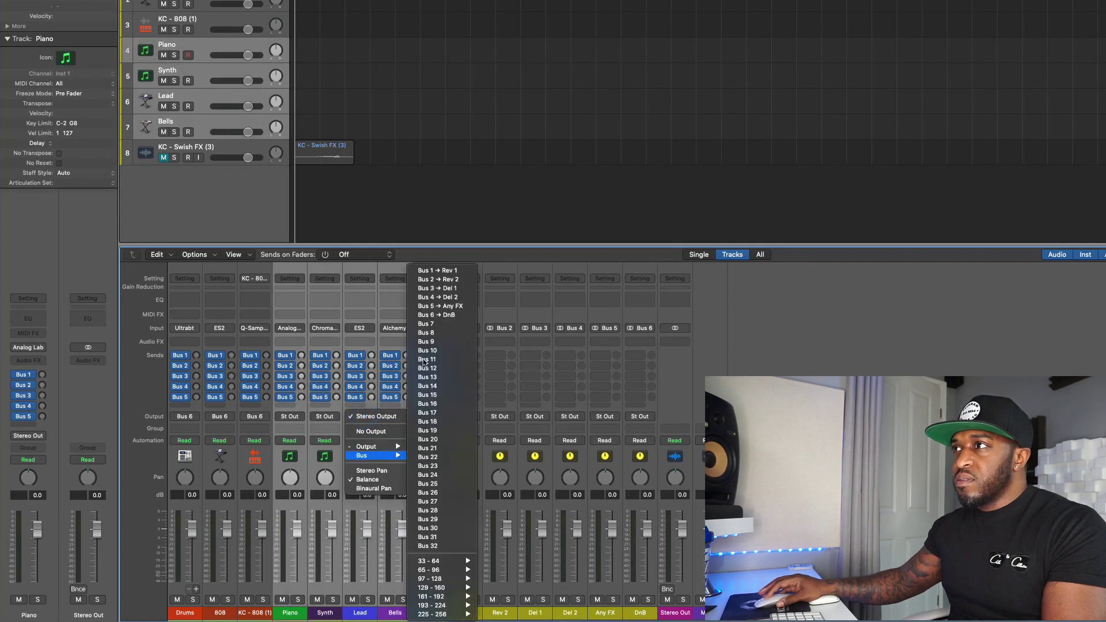
left_click(442, 324)
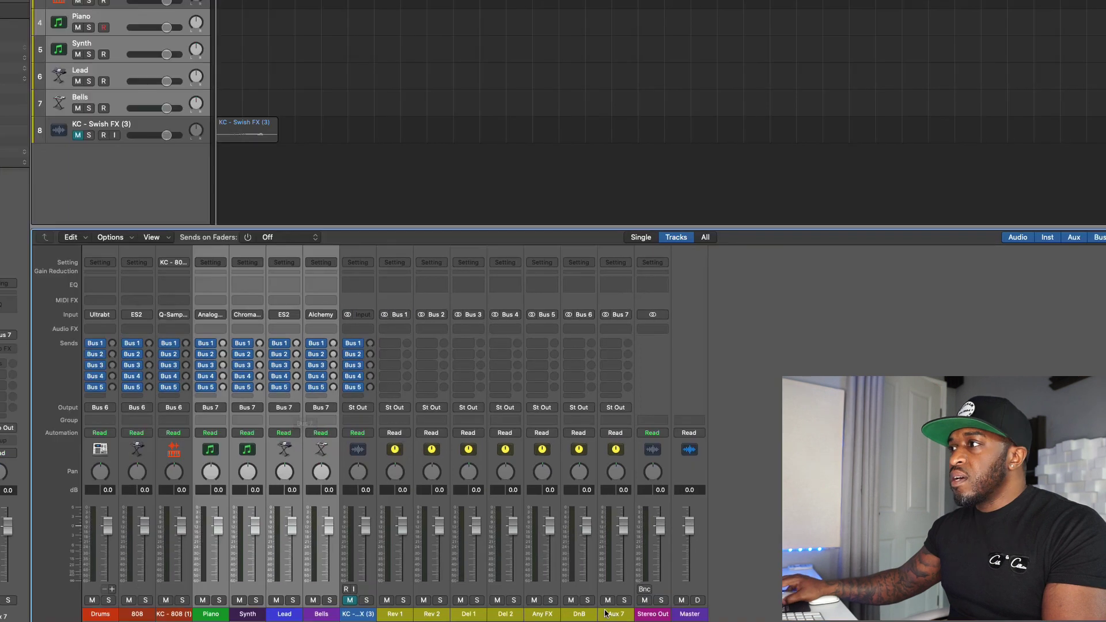
left_click(672, 614)
double_click(612, 614)
type("Music")
key("Return")
- Route the outputs of Rev 1, Rev 2, Del 1, Del 2 and Any FX to Bus 8 and name its aux channel FX
left_click_drag(526, 614, 409, 319)
left_click(401, 410)
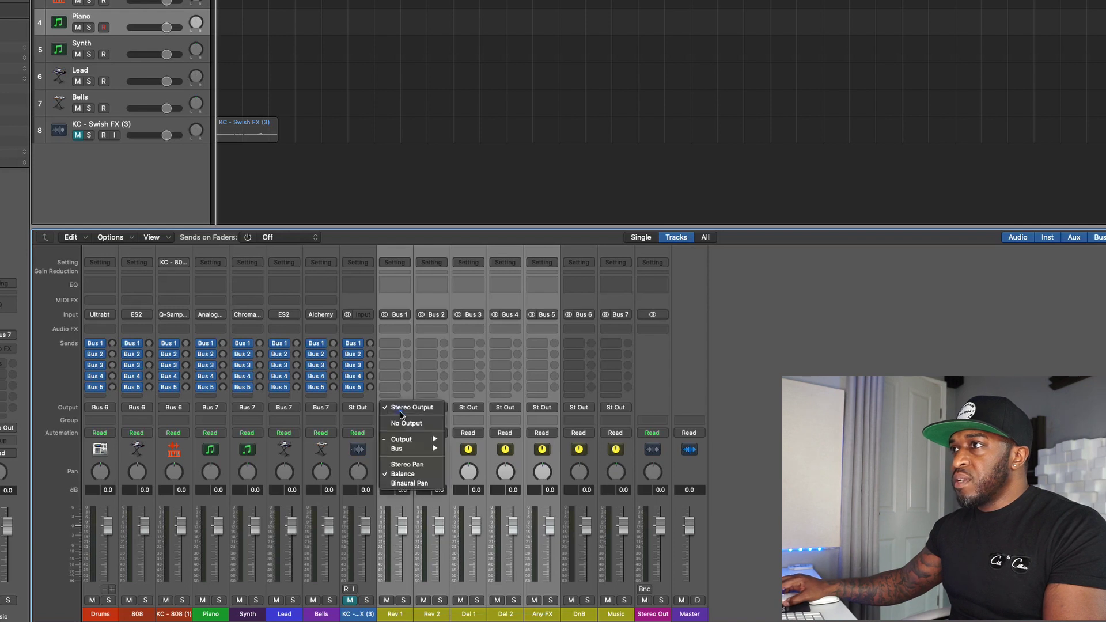
left_click(410, 379)
left_click(401, 409)
mouse_move(431, 440)
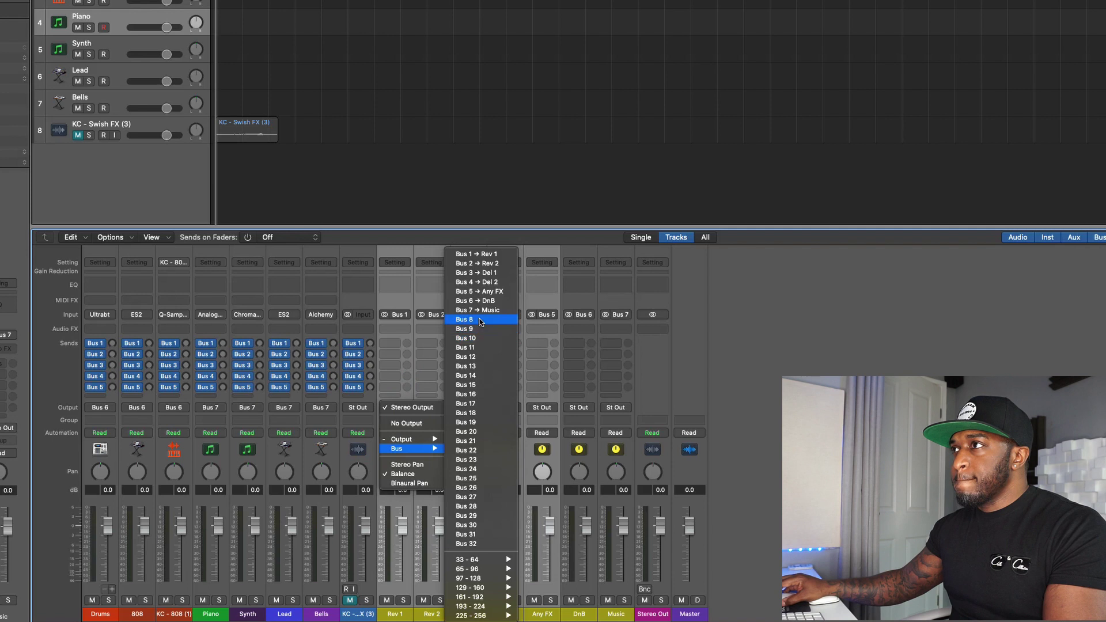
left_click(480, 320)
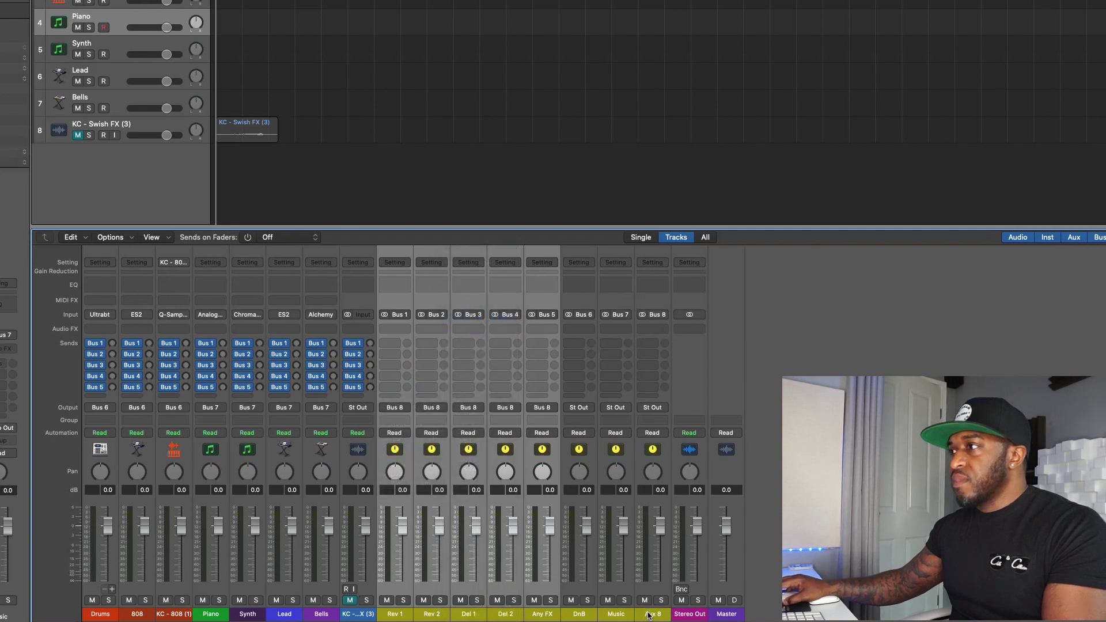
left_click(647, 615)
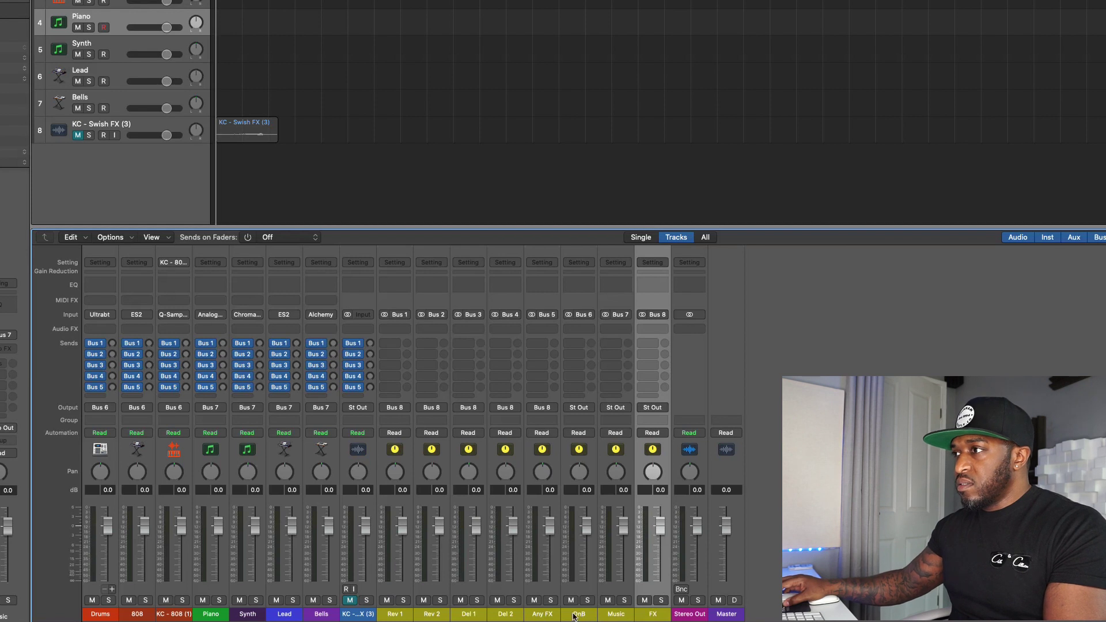
- Colour the DnB, Music and FX aux channels blue
left_click_drag(576, 616, 650, 618)
key("alt+c")
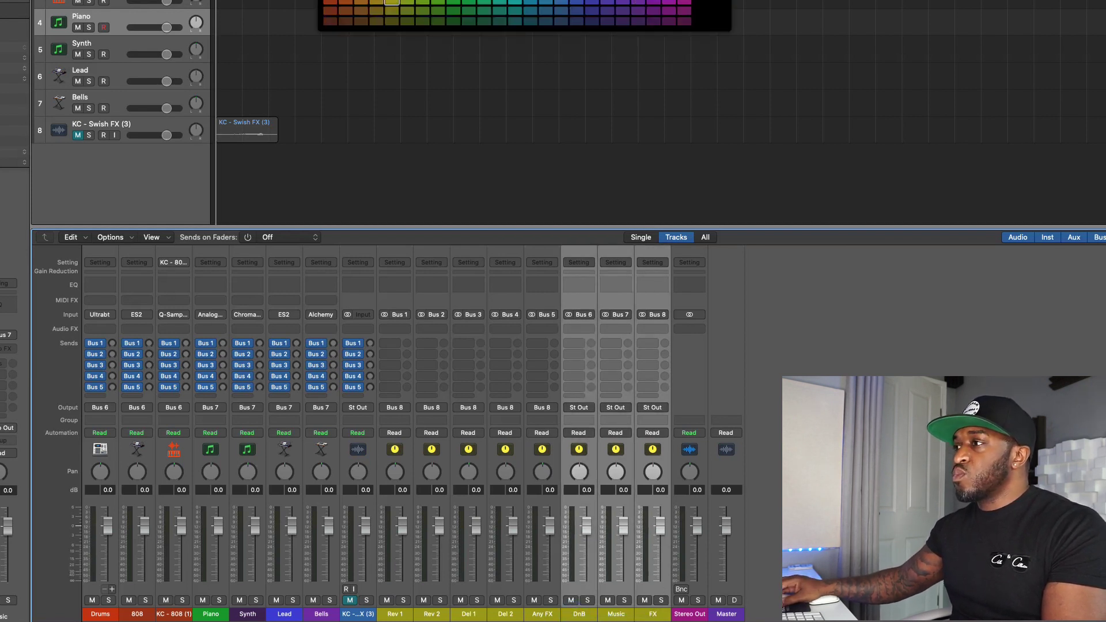
left_click(599, 2)
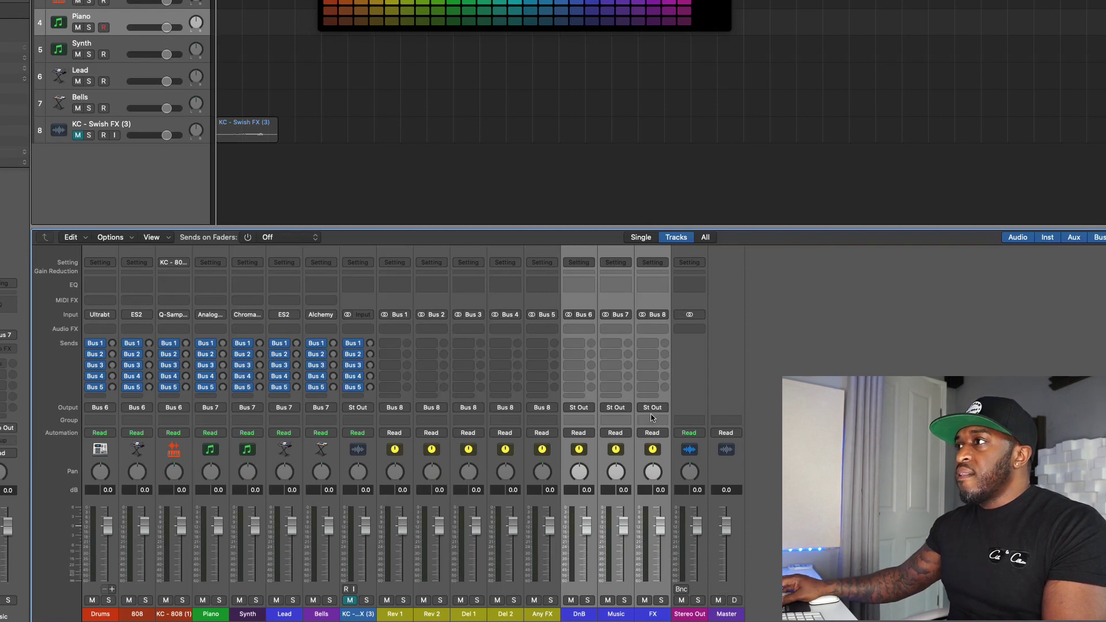
- Route the outputs of DnB, Music and FX to Bus 9 and name its aux channel Pre Fader
left_click_drag(651, 616, 588, 616)
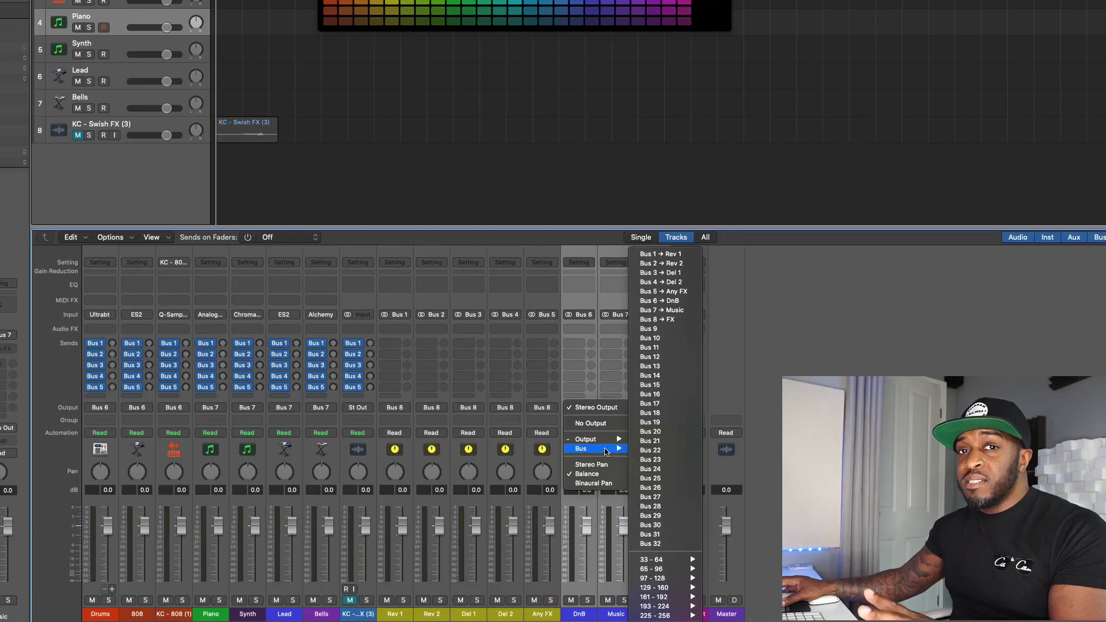
left_click(672, 331)
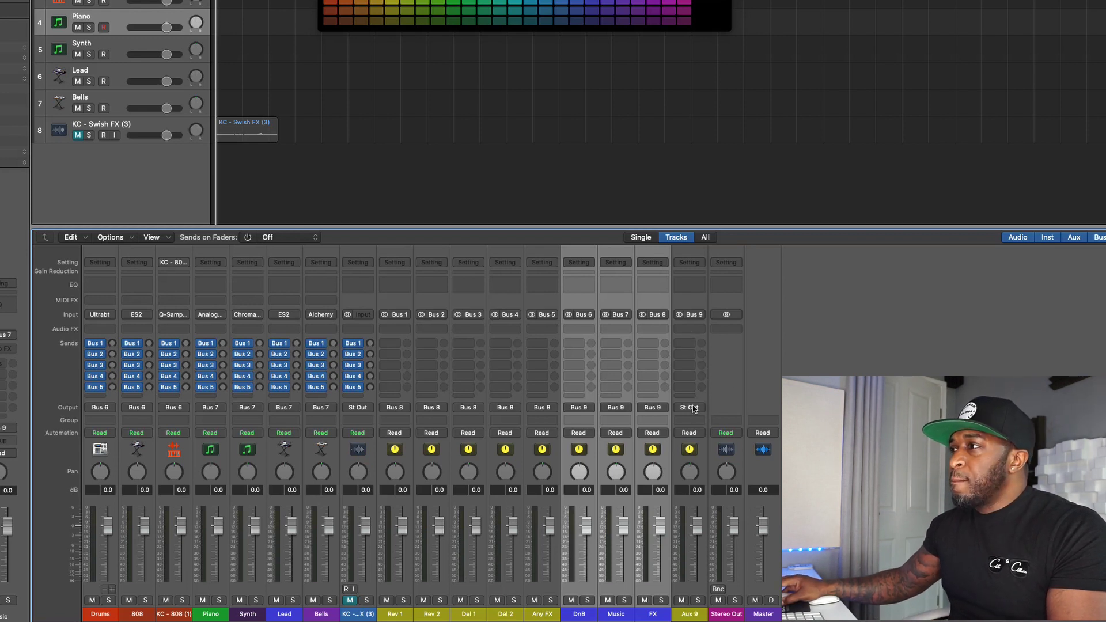
left_click(690, 615)
double_click(689, 615)
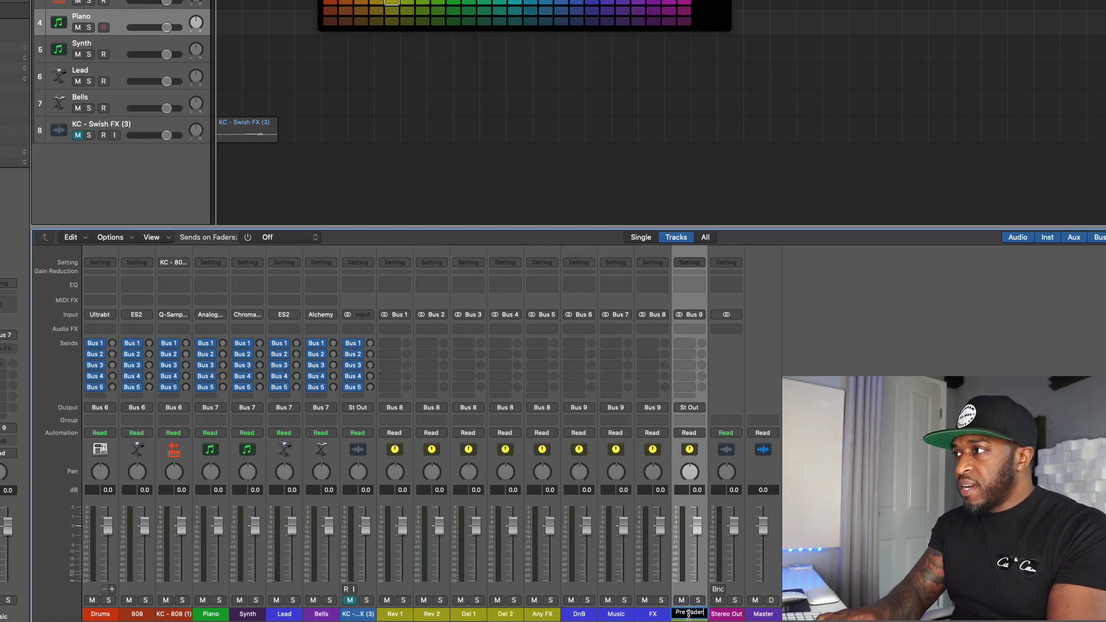
key("Return")
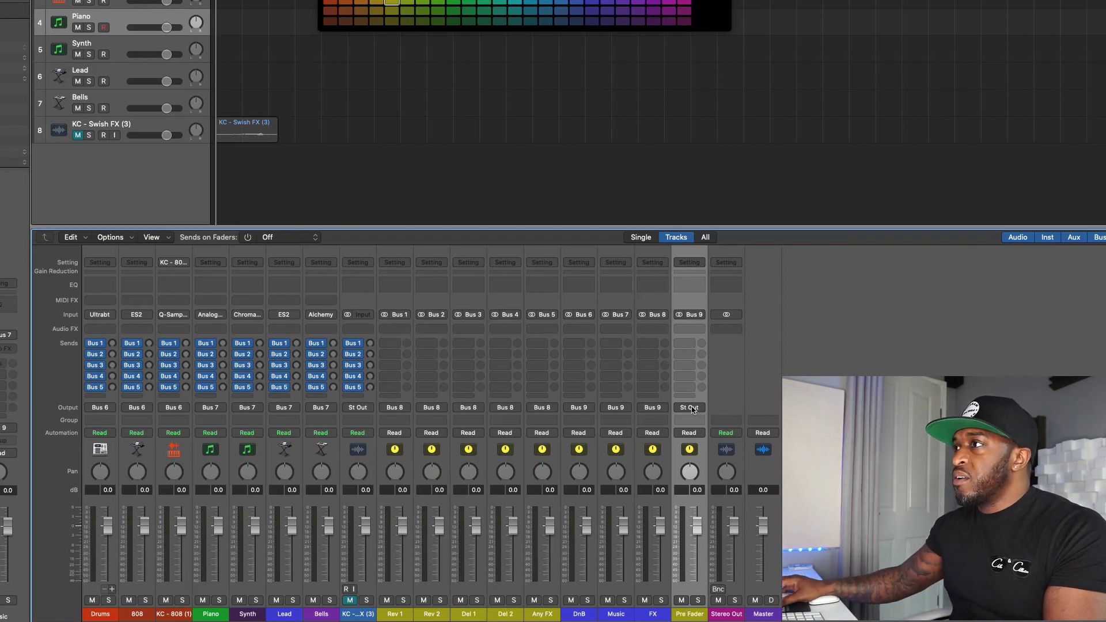
- Route the output of KC - Swish FX (3) to Bus 8, the FX bus
left_click(355, 407)
mouse_move(374, 448)
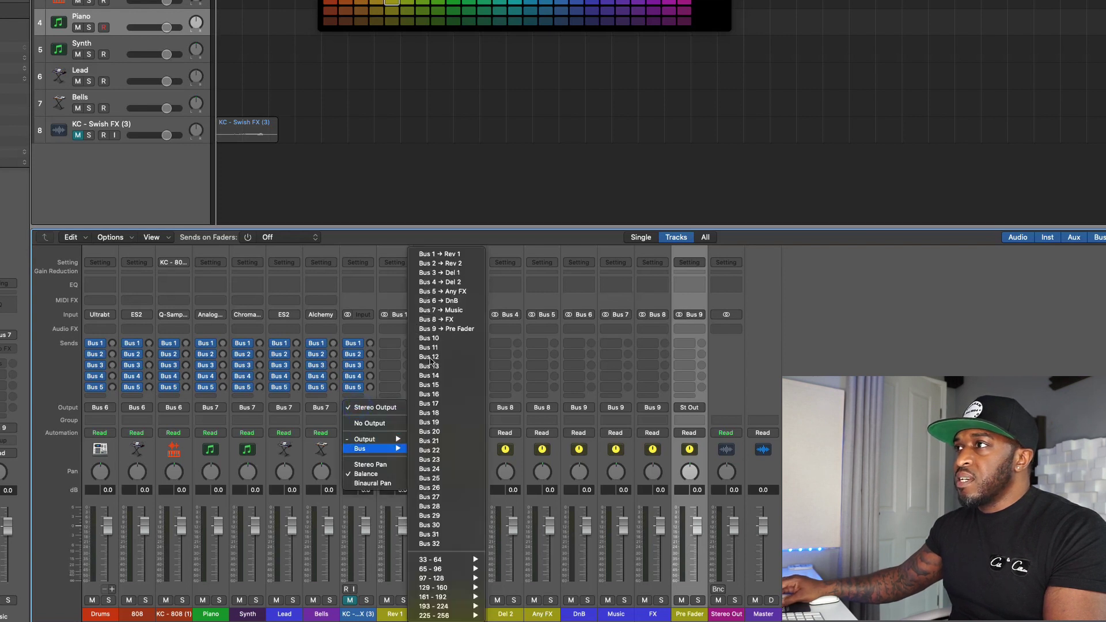
left_click(453, 320)
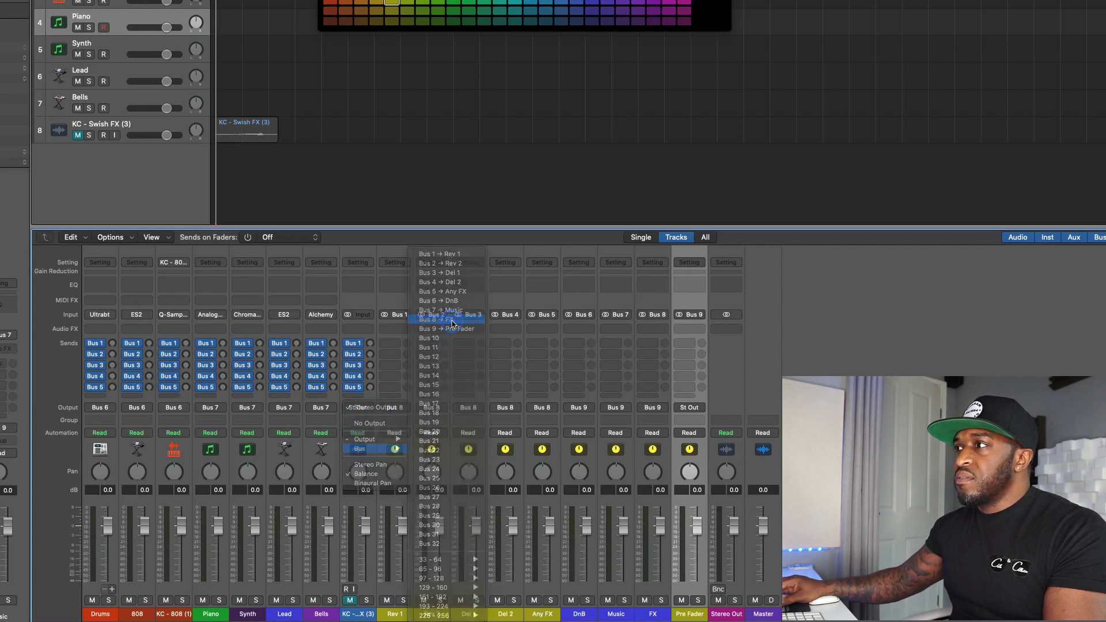
- Insert the SilverVerb reverb as an audio effect on the Rev 1 channel
left_click(394, 328)
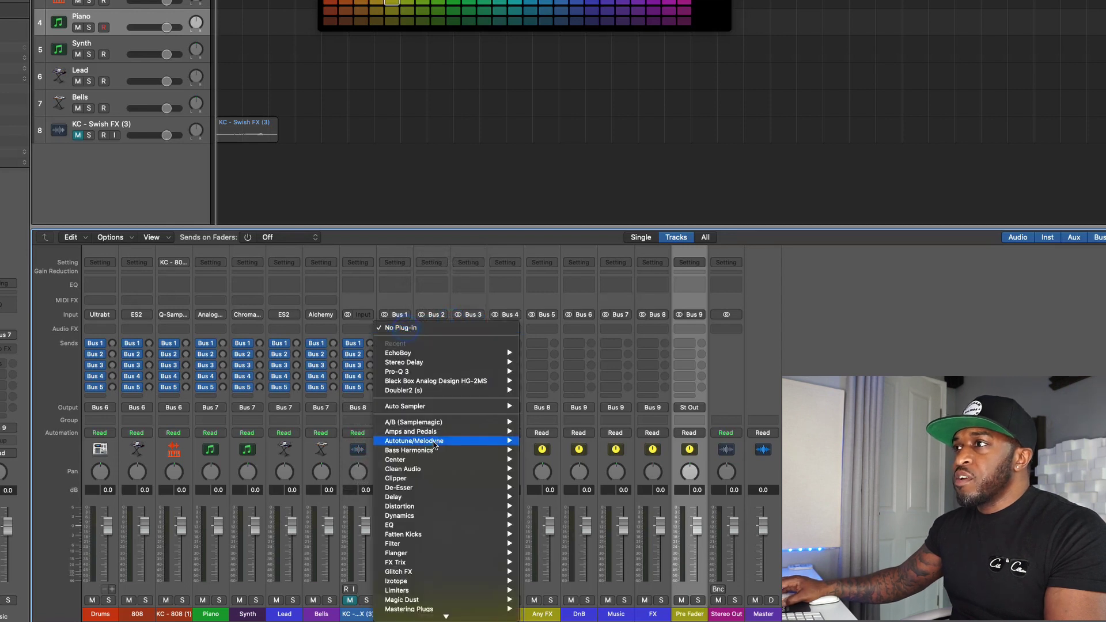
scroll(427, 519, "down", 3)
scroll(427, 560, "down", 3)
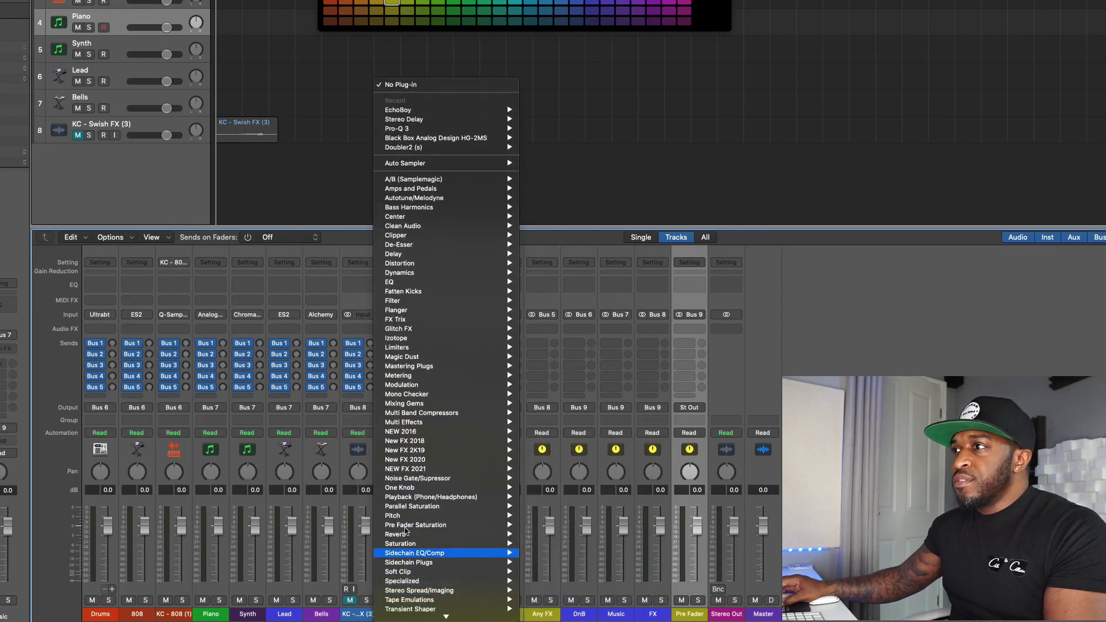
mouse_move(395, 534)
mouse_move(570, 590)
left_click(660, 590)
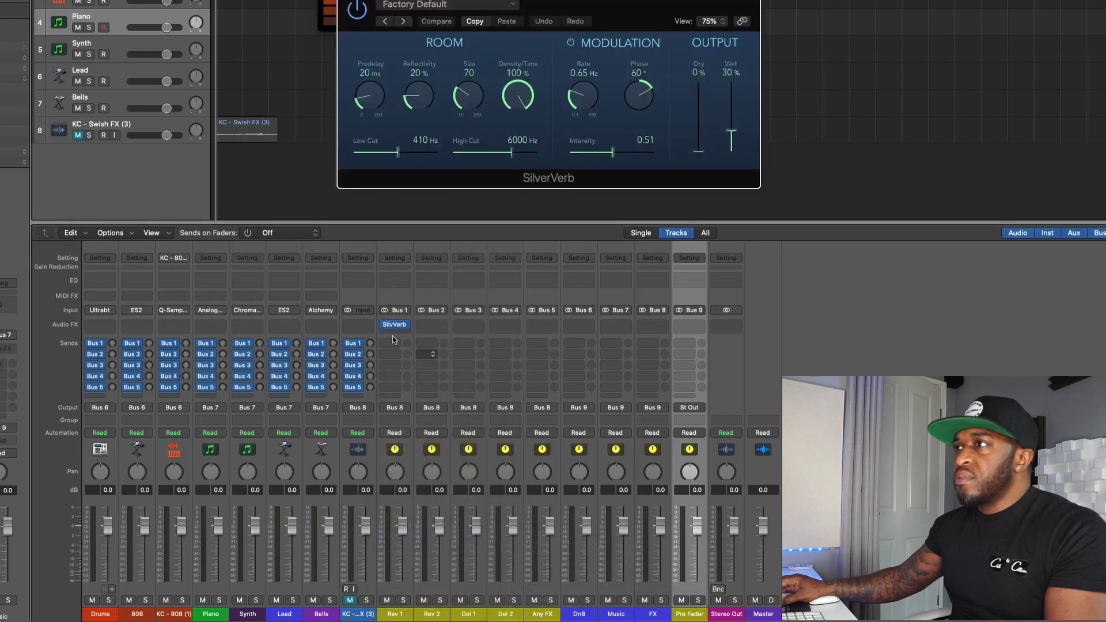
- Insert the ChromaVerb reverb on the Rev 2 channel and close the open plug-in windows
left_click(431, 325)
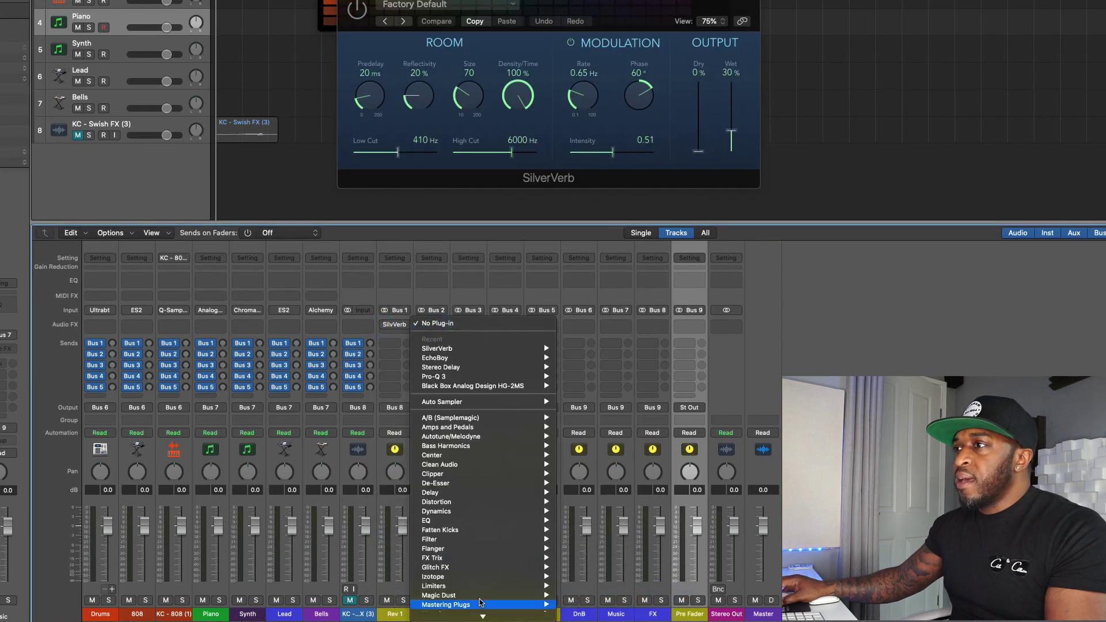
scroll(480, 576, "down", 5)
mouse_move(518, 492)
left_click(596, 490)
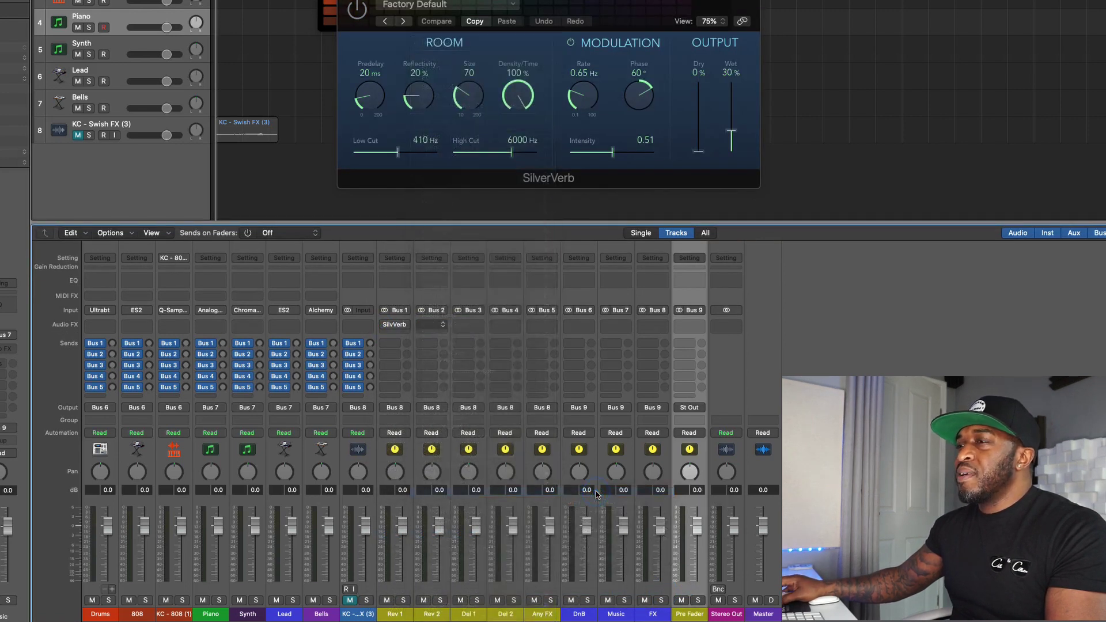
left_click(355, 3)
left_click(356, 3)
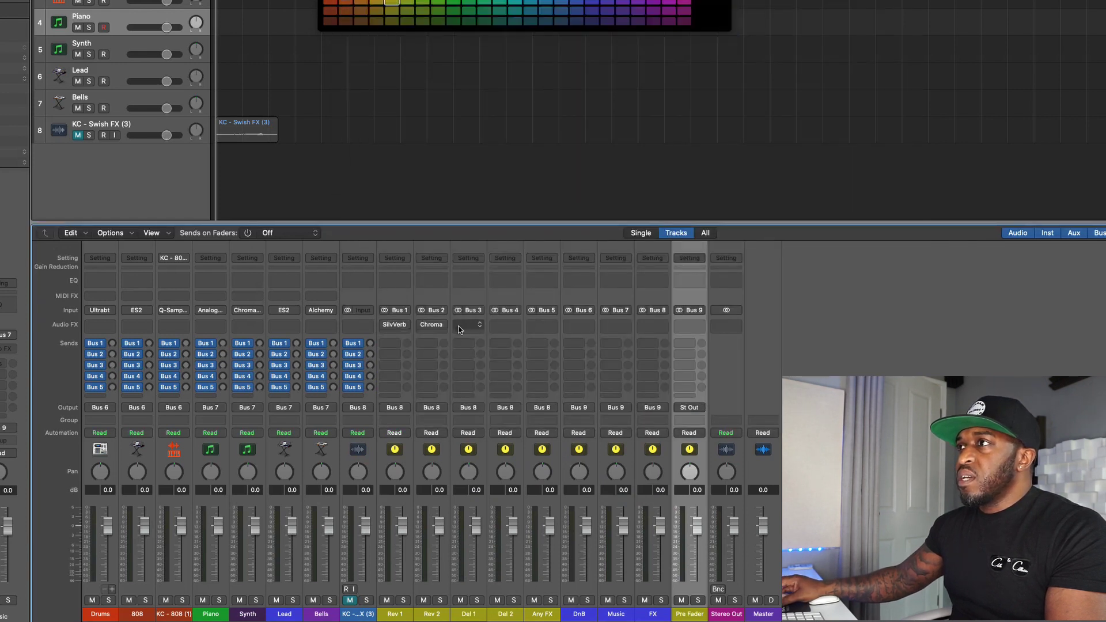
- Insert the stereo version of EchoBoy on the Del 1 channel and close its plug-in window
left_click(481, 326)
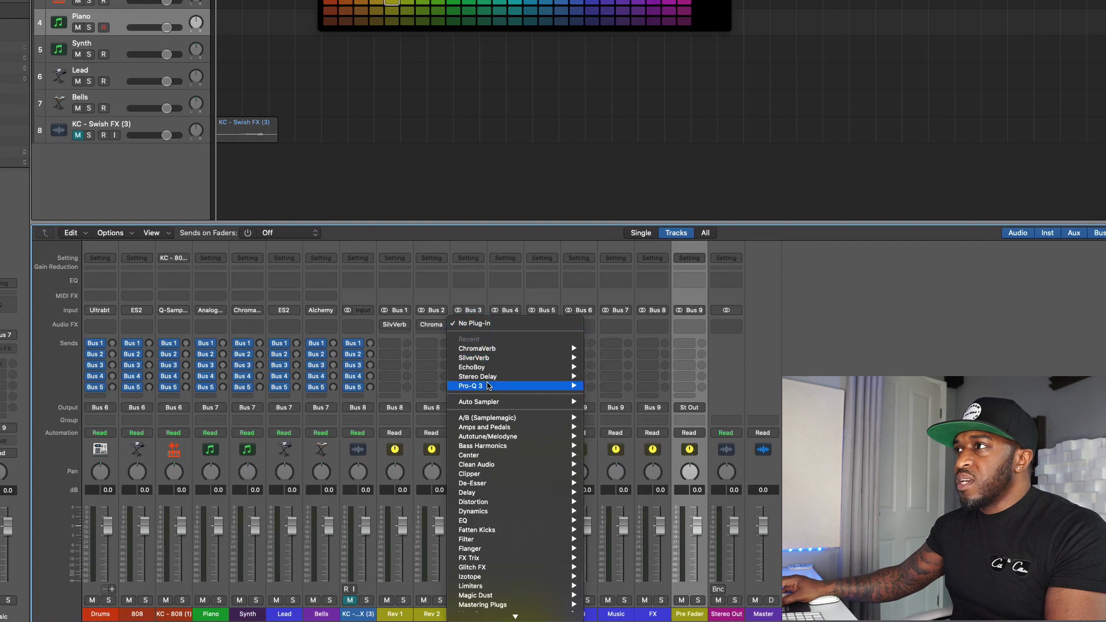
mouse_move(487, 373)
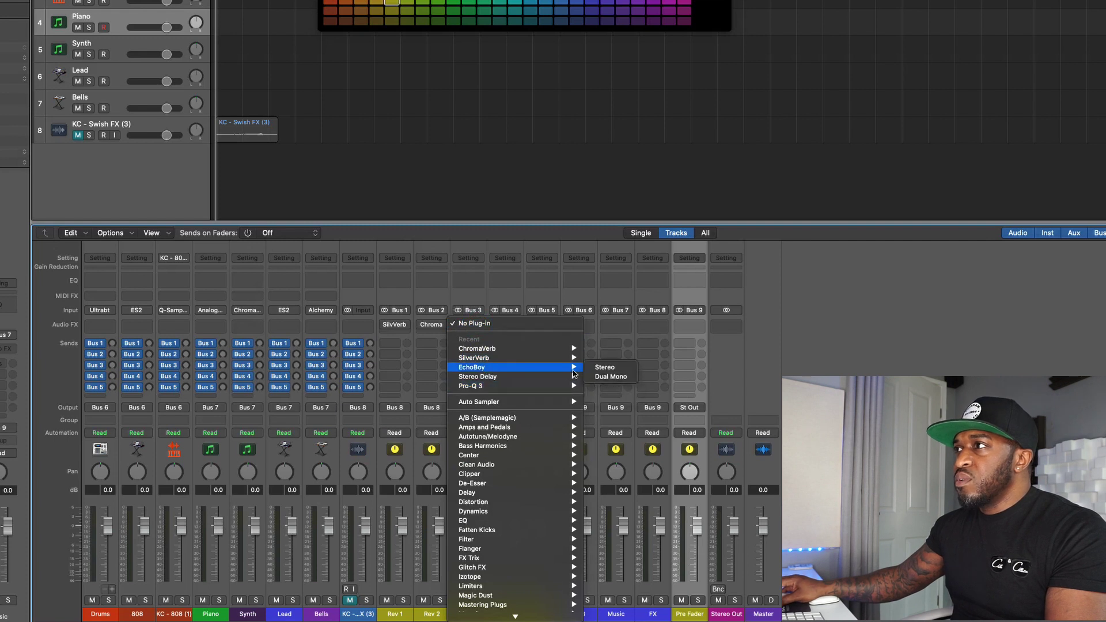
left_click(602, 368)
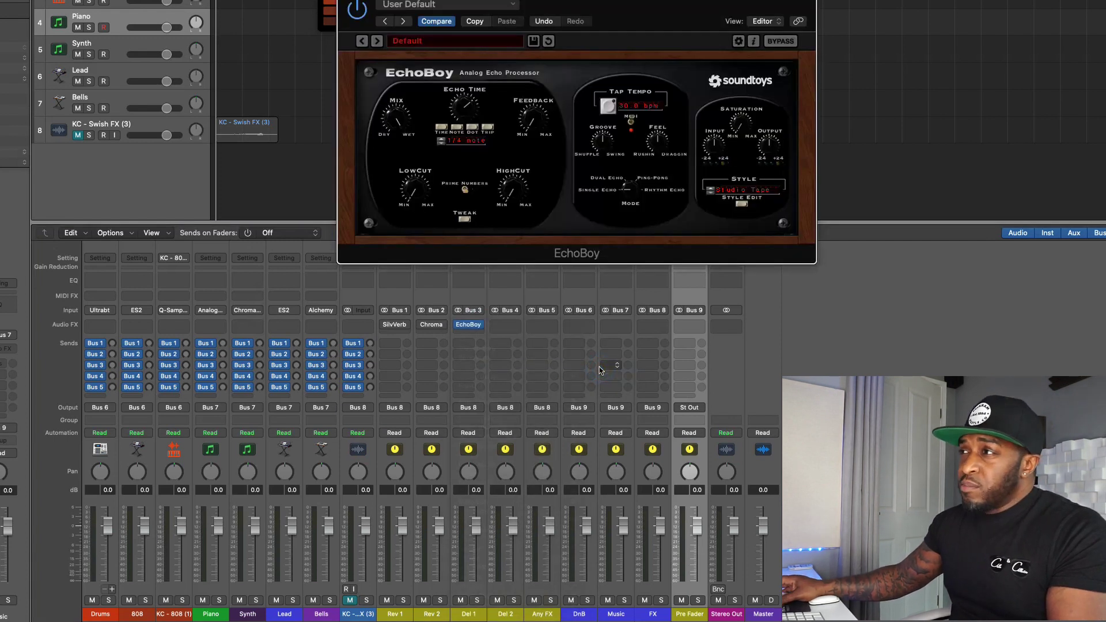
key("super+w")
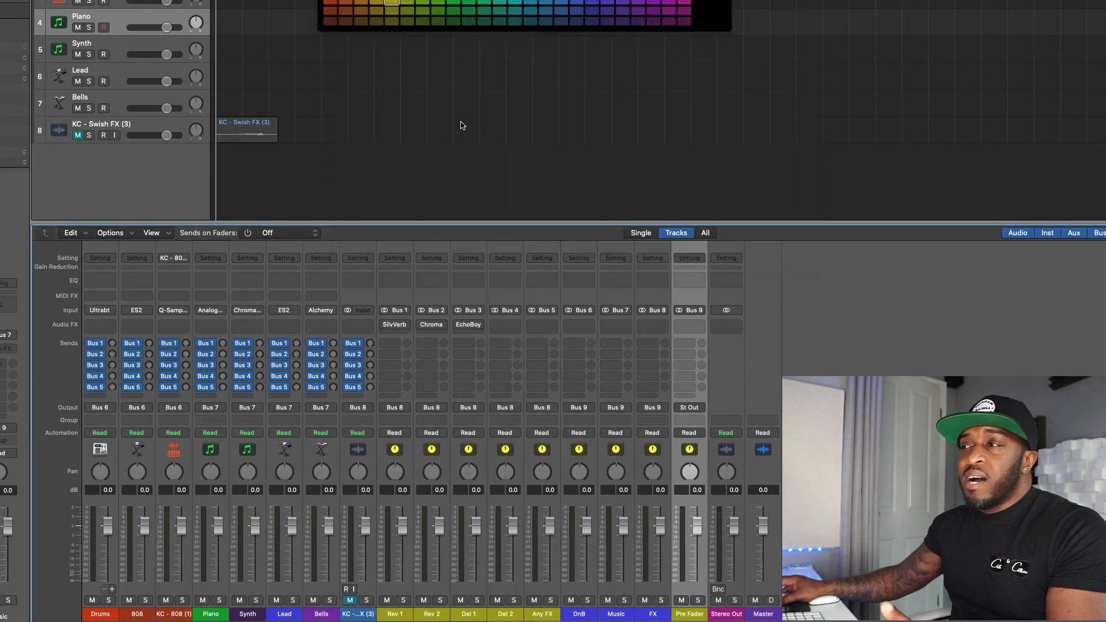
- Insert Stereo Delay on the Del 2 channel, then close its plug-in window and the colour palette
left_click(517, 326)
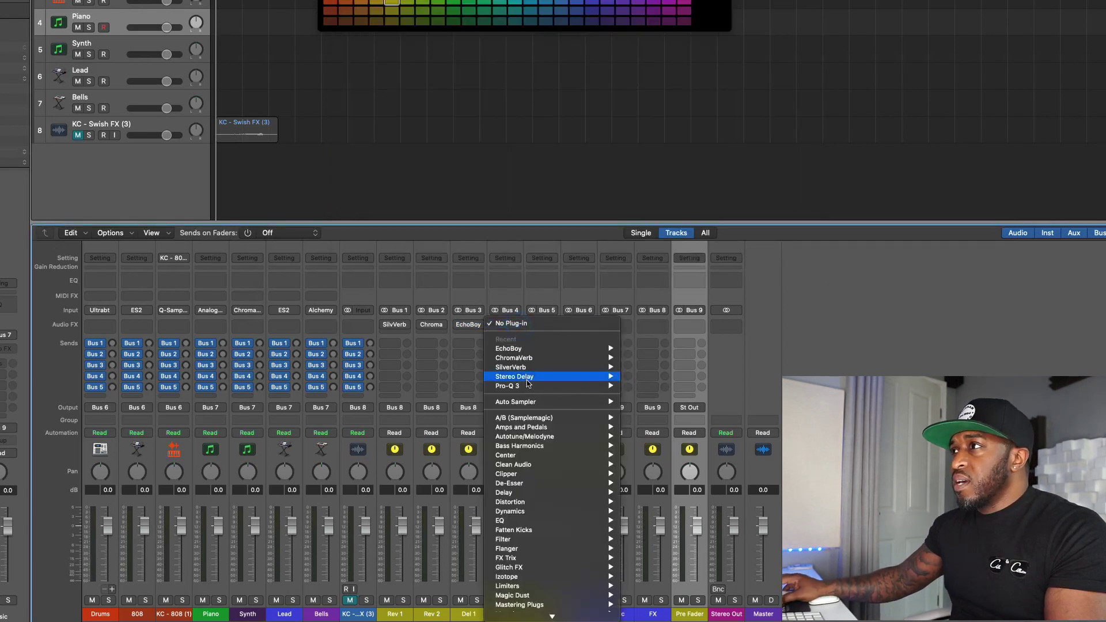
left_click(525, 378)
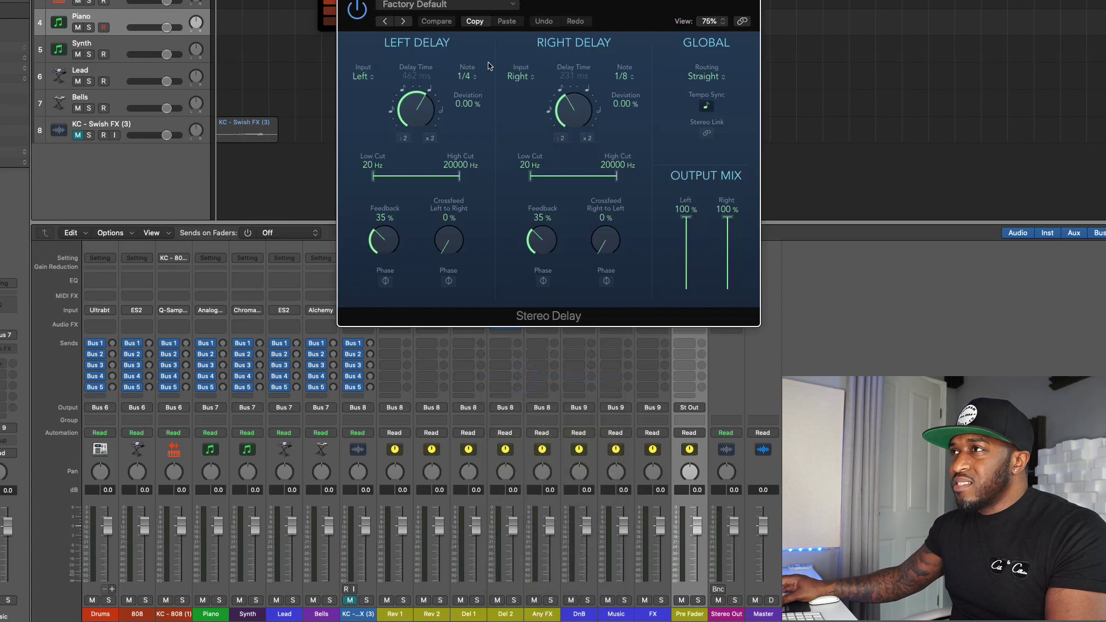
key("super+w")
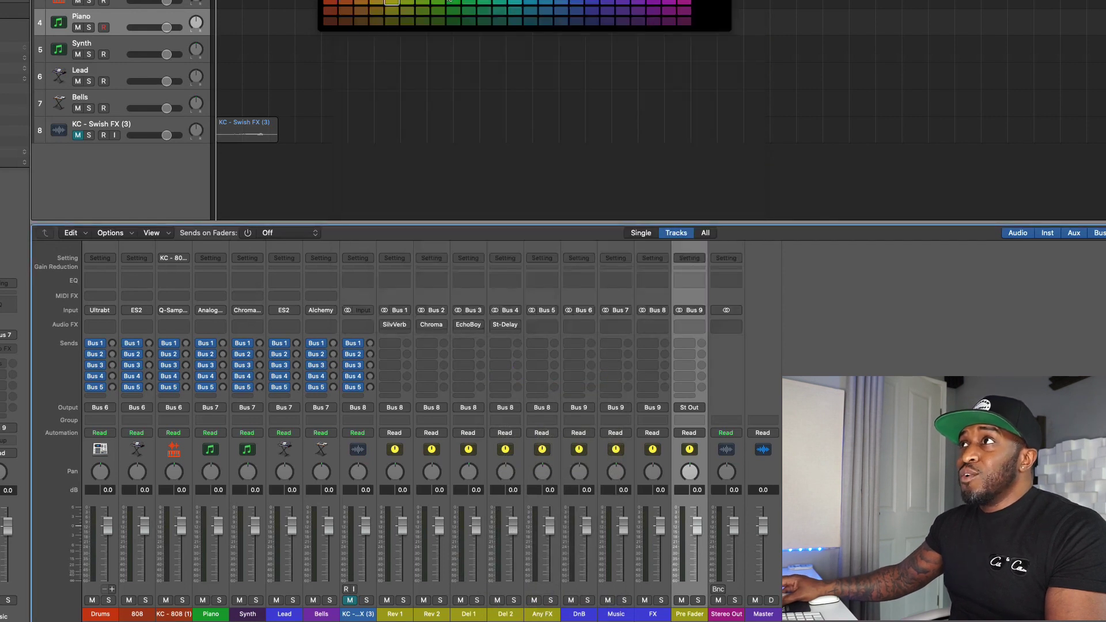
key("alt+c")
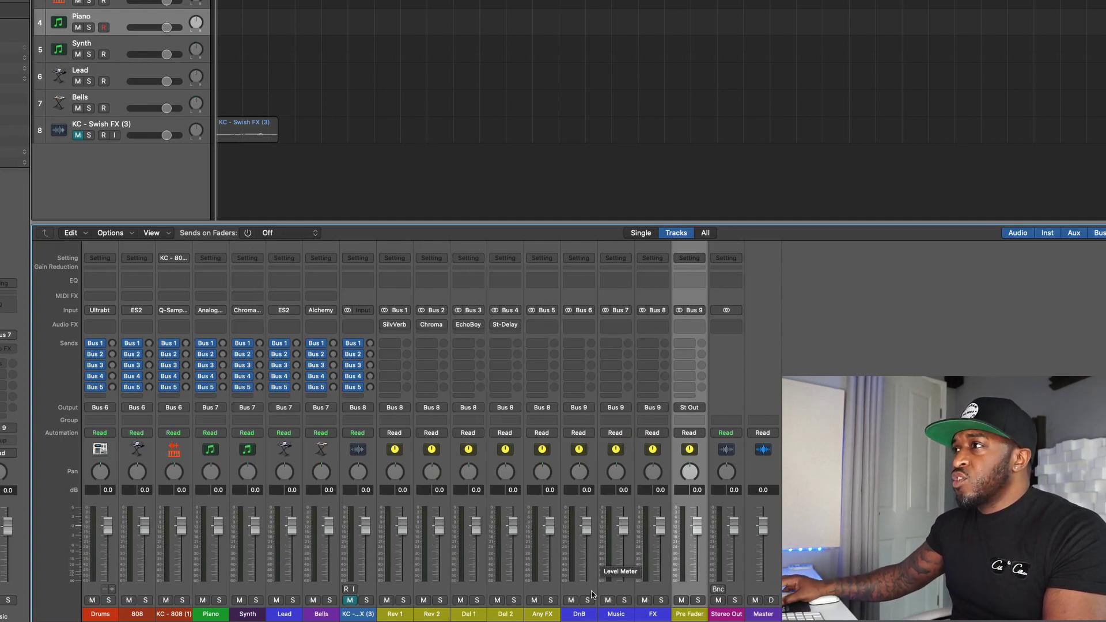
- Select the DnB, Music and FX channel strips together
left_click_drag(586, 616, 653, 615)
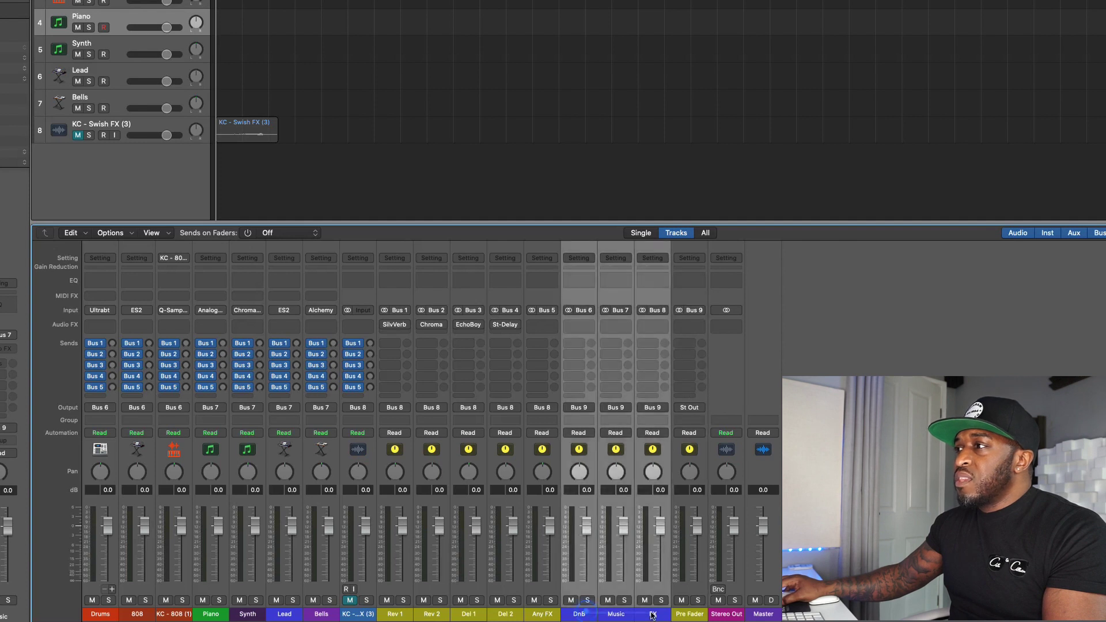